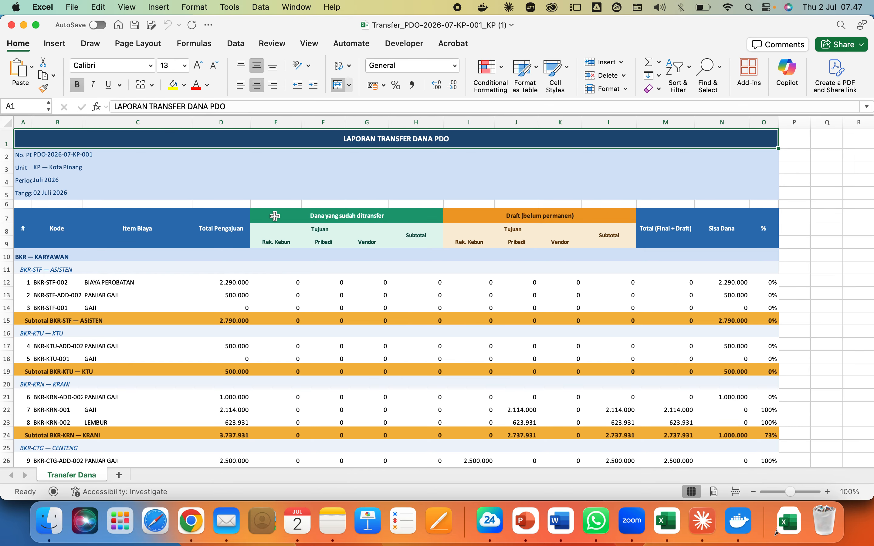
Examine the transfer report's item codes, Total Pengajuan amounts, and the Rek. Kebun, Pribadi and Vendor destination columns.
{"action": "left_click", "coordinate": [68, 283]}
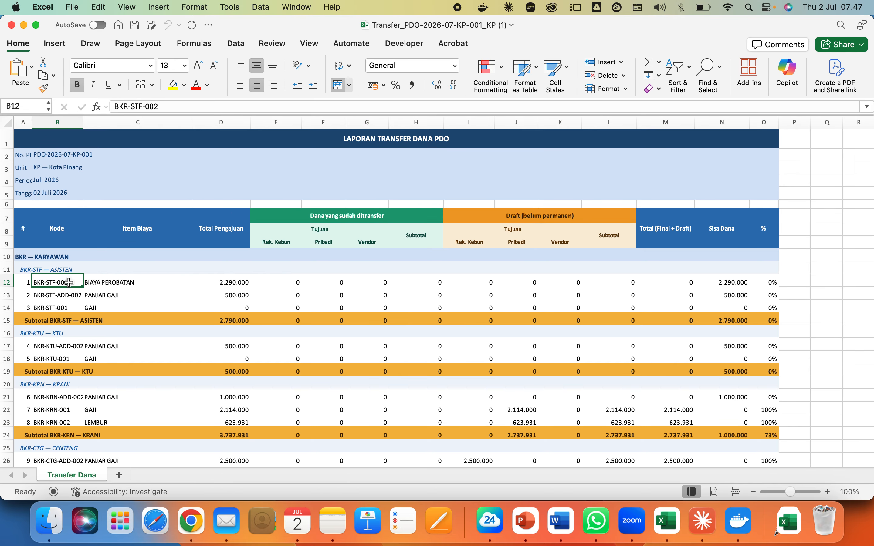
{"action": "left_click", "coordinate": [235, 287]}
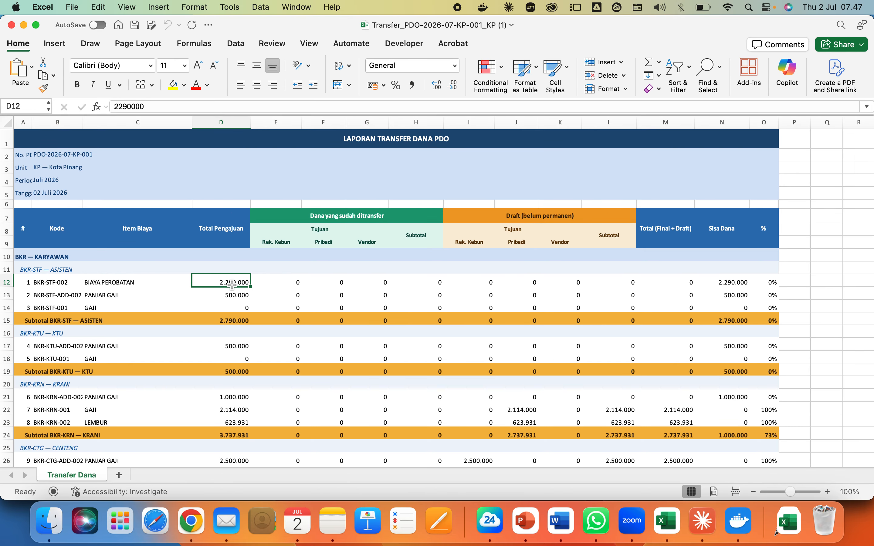
{"action": "scroll", "coordinate": [341, 292], "scroll_direction": "up", "scroll_amount": 3}
{"action": "scroll", "coordinate": [341, 292], "scroll_direction": "left", "scroll_amount": 3}
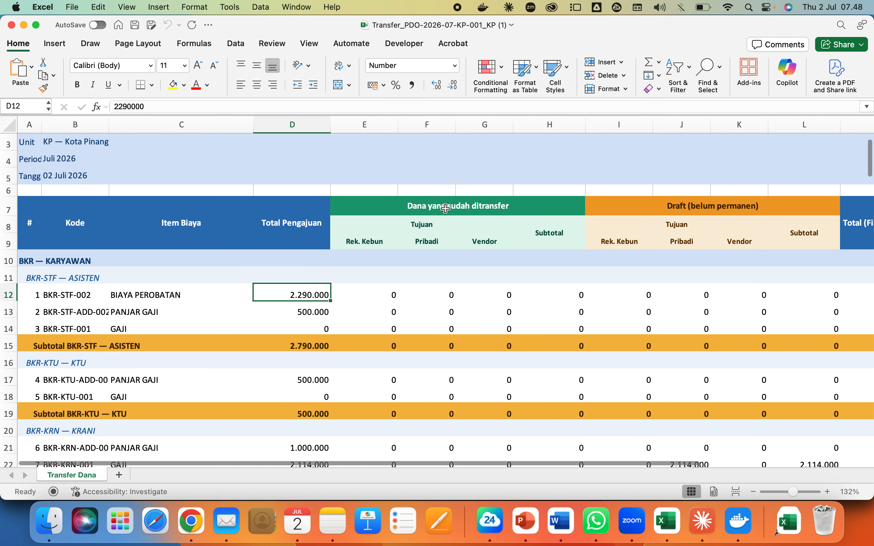
{"action": "left_click", "coordinate": [365, 241]}
{"action": "left_click", "coordinate": [429, 243]}
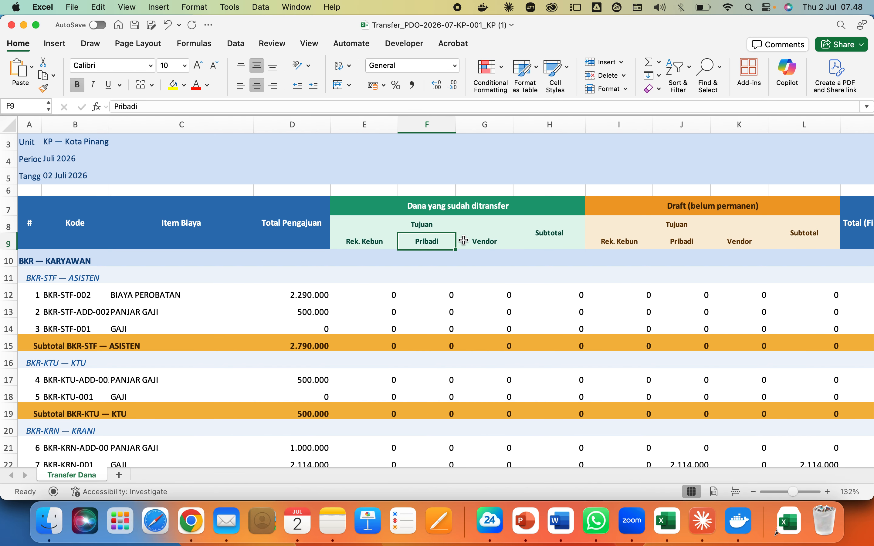
{"action": "left_click", "coordinate": [478, 241]}
{"action": "scroll", "coordinate": [533, 270], "scroll_direction": "right", "scroll_amount": 1}
{"action": "scroll", "coordinate": [533, 270], "scroll_direction": "right", "scroll_amount": 1}
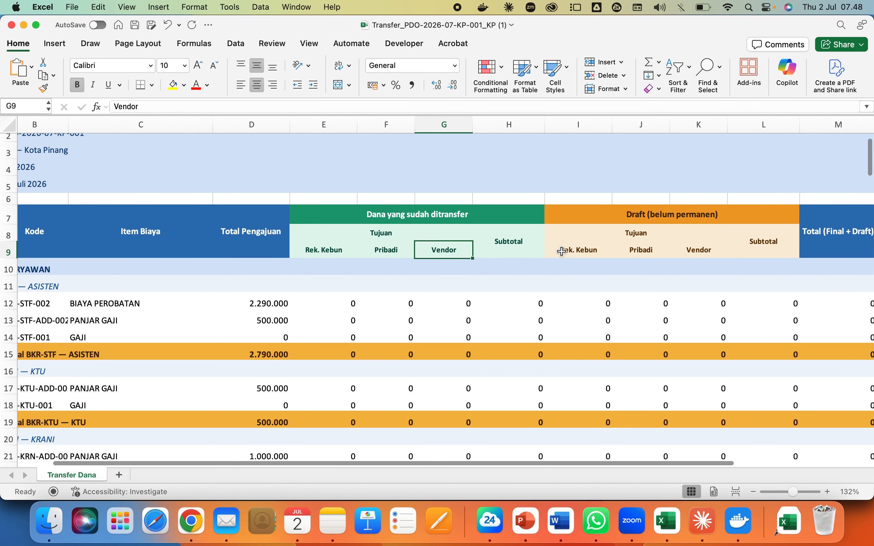
Review the transferred and draft amounts per cost item through all categories down to the end of the report.
{"action": "scroll", "coordinate": [564, 260], "scroll_direction": "down", "scroll_amount": 7}
{"action": "scroll", "coordinate": [566, 262], "scroll_direction": "up", "scroll_amount": 5}
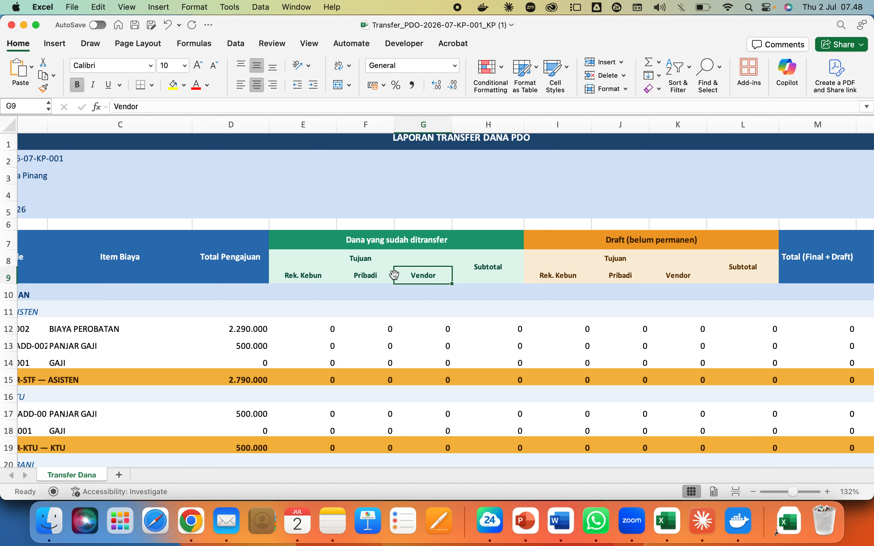
{"action": "scroll", "coordinate": [421, 367], "scroll_direction": "right", "scroll_amount": 1}
{"action": "scroll", "coordinate": [421, 367], "scroll_direction": "down", "scroll_amount": 1}
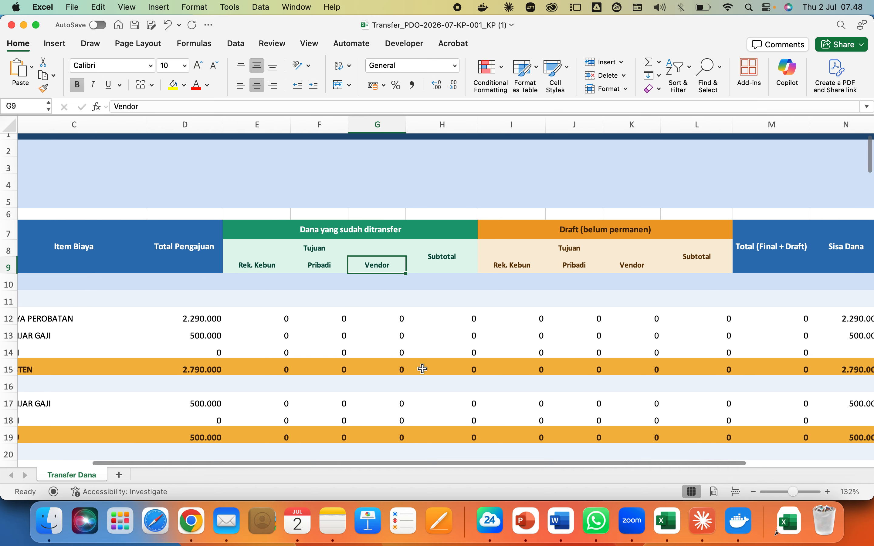
{"action": "scroll", "coordinate": [421, 372], "scroll_direction": "down", "scroll_amount": 5}
{"action": "scroll", "coordinate": [420, 368], "scroll_direction": "left", "scroll_amount": 3}
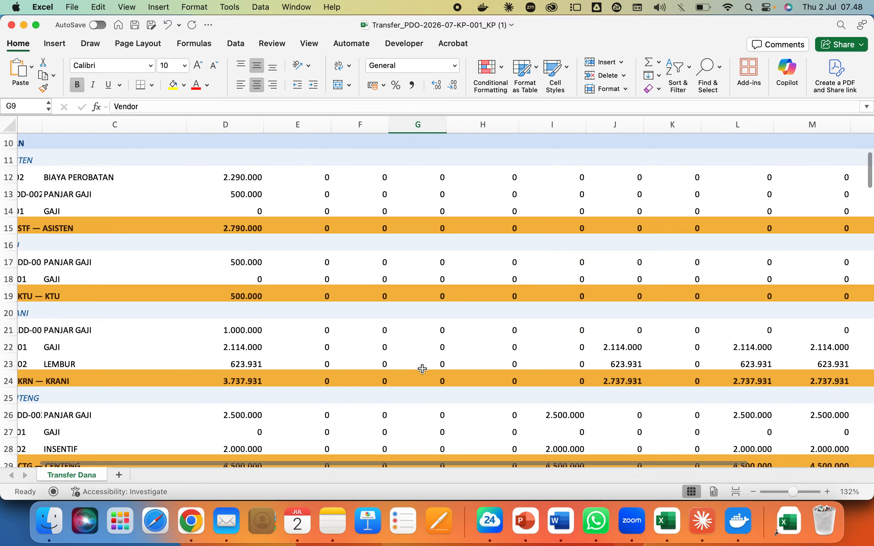
{"action": "scroll", "coordinate": [670, 361], "scroll_direction": "right", "scroll_amount": 1}
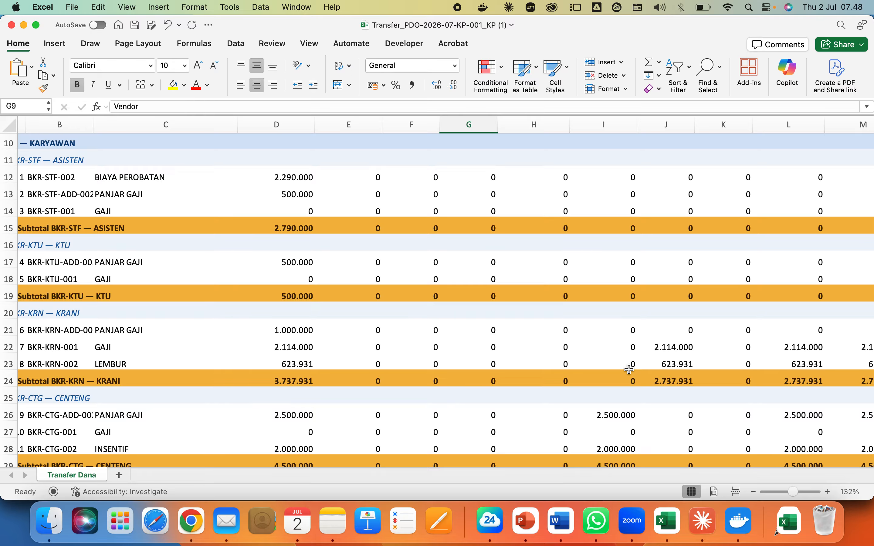
{"action": "scroll", "coordinate": [629, 369], "scroll_direction": "up", "scroll_amount": 5}
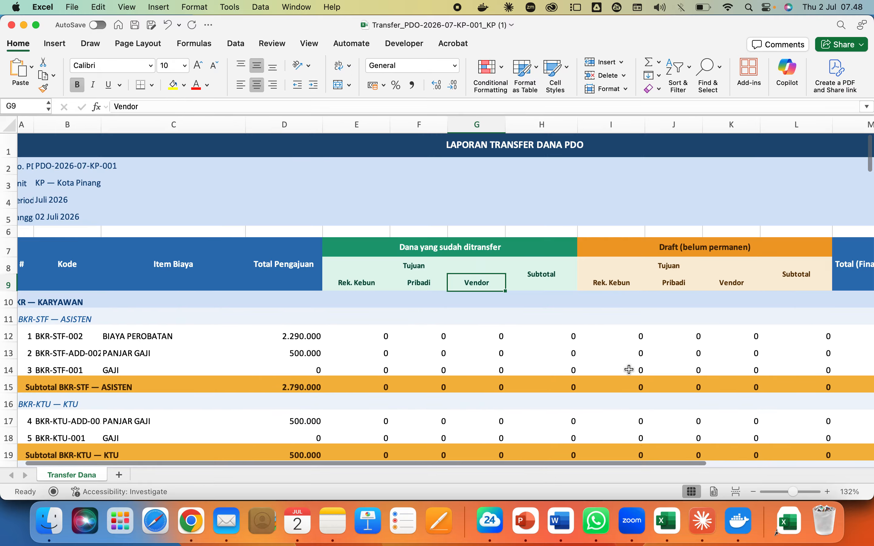
{"action": "scroll", "coordinate": [629, 369], "scroll_direction": "down", "scroll_amount": 5}
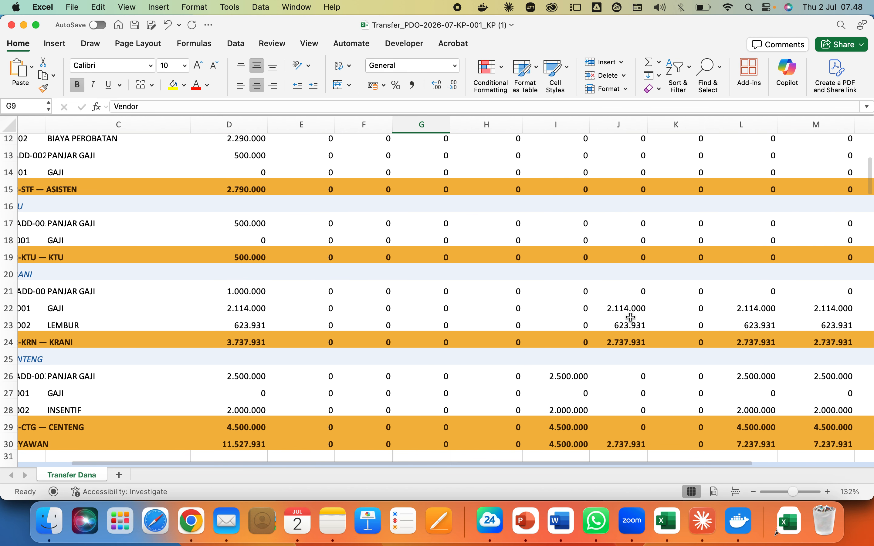
{"action": "scroll", "coordinate": [622, 346], "scroll_direction": "down", "scroll_amount": 15}
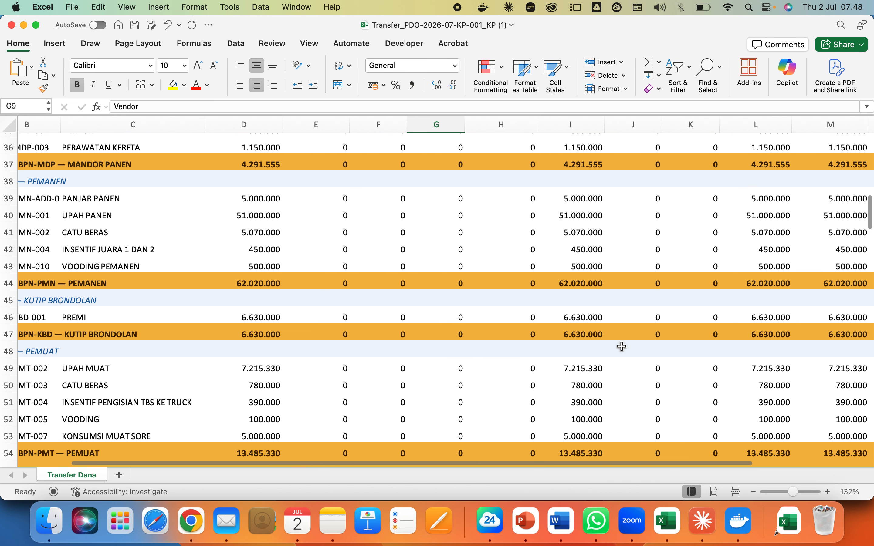
{"action": "scroll", "coordinate": [622, 346], "scroll_direction": "down", "scroll_amount": 20}
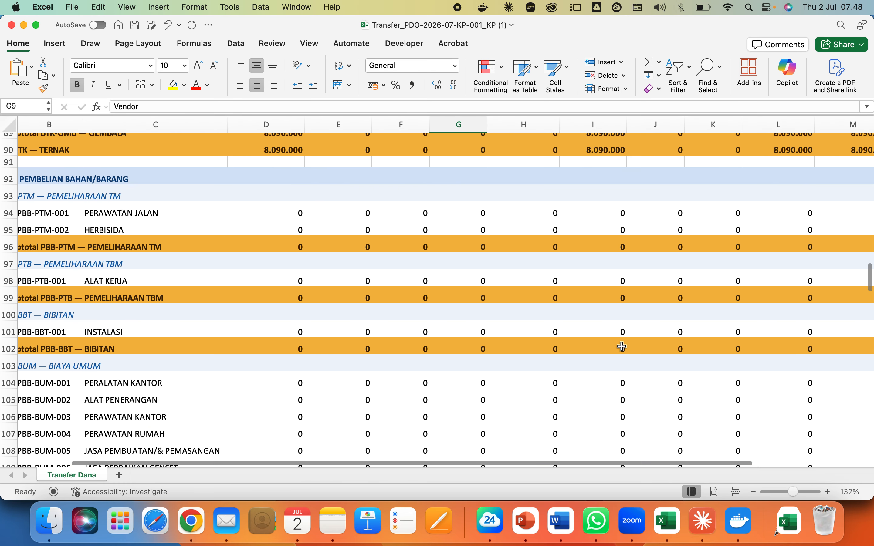
{"action": "scroll", "coordinate": [622, 346], "scroll_direction": "down", "scroll_amount": 4}
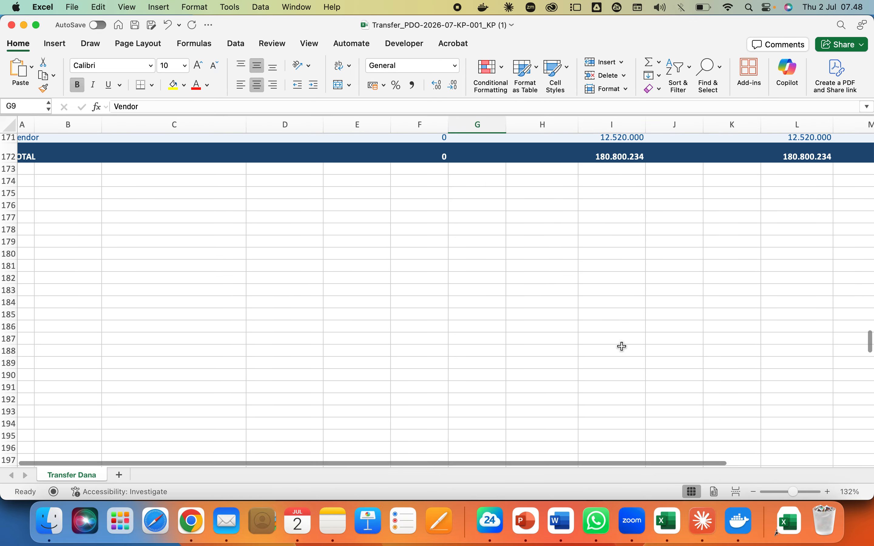
Examine the draft amounts for Rekening Kebun, Pribadi, Vendor and TOTAL in the transfer summary, plus the PHD and BUL items above it.
{"action": "scroll", "coordinate": [620, 348], "scroll_direction": "up", "scroll_amount": 4}
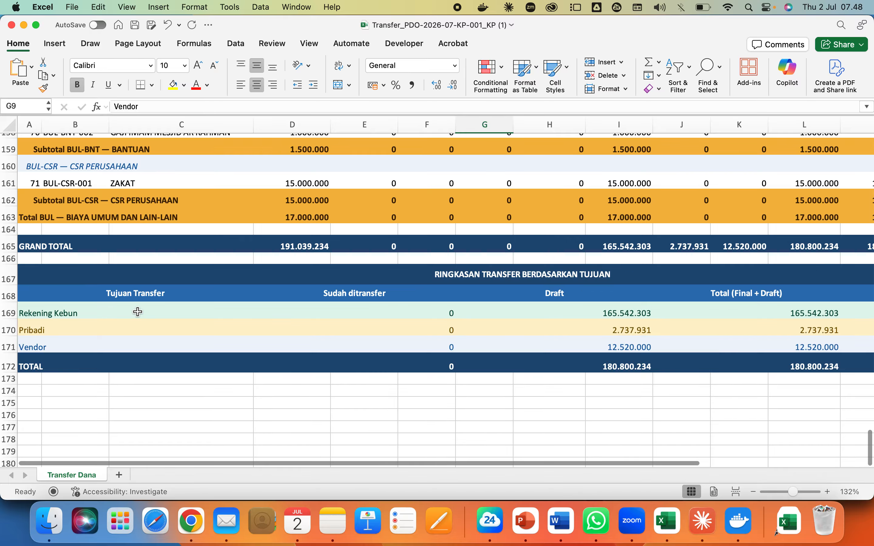
{"action": "left_click", "coordinate": [619, 370]}
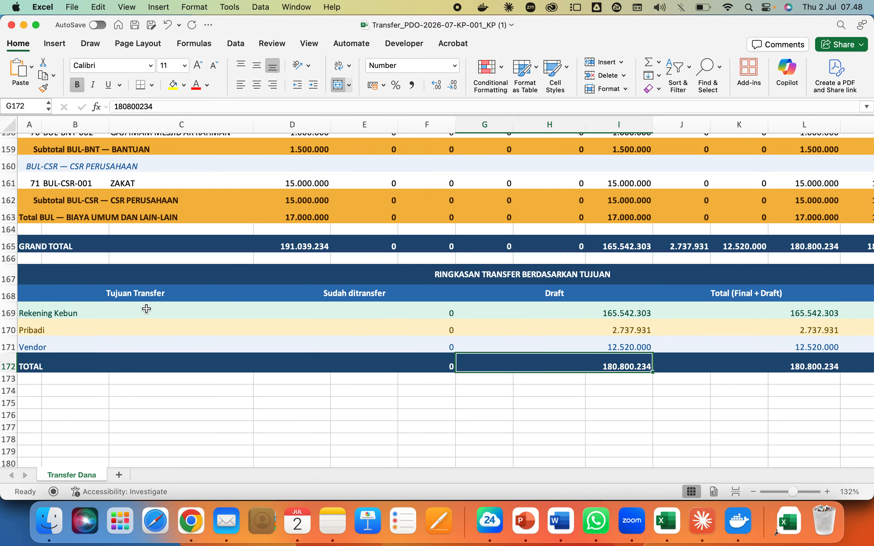
{"action": "left_click", "coordinate": [584, 311]}
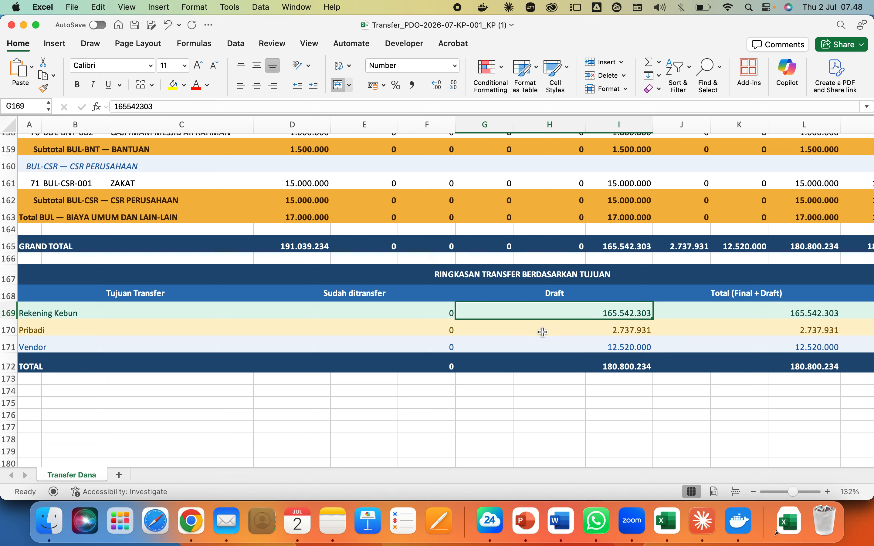
{"action": "left_click", "coordinate": [601, 333]}
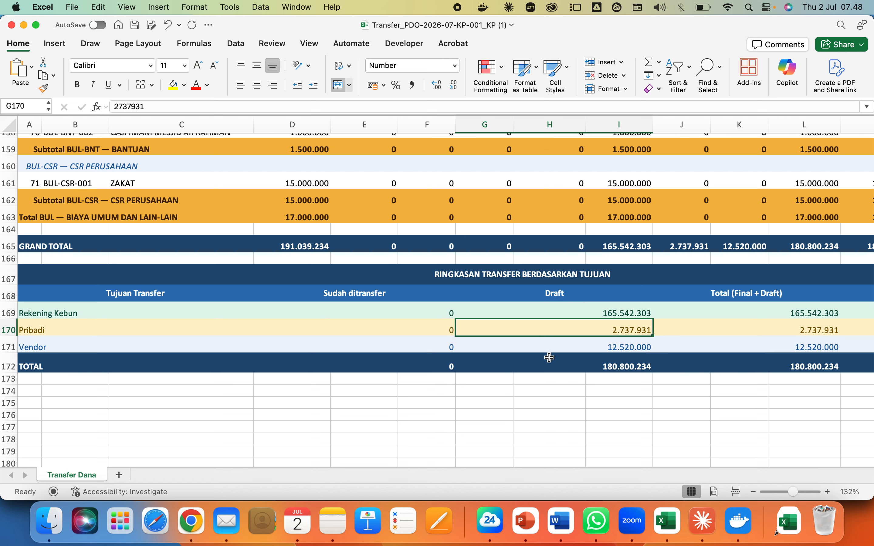
{"action": "left_click", "coordinate": [597, 352]}
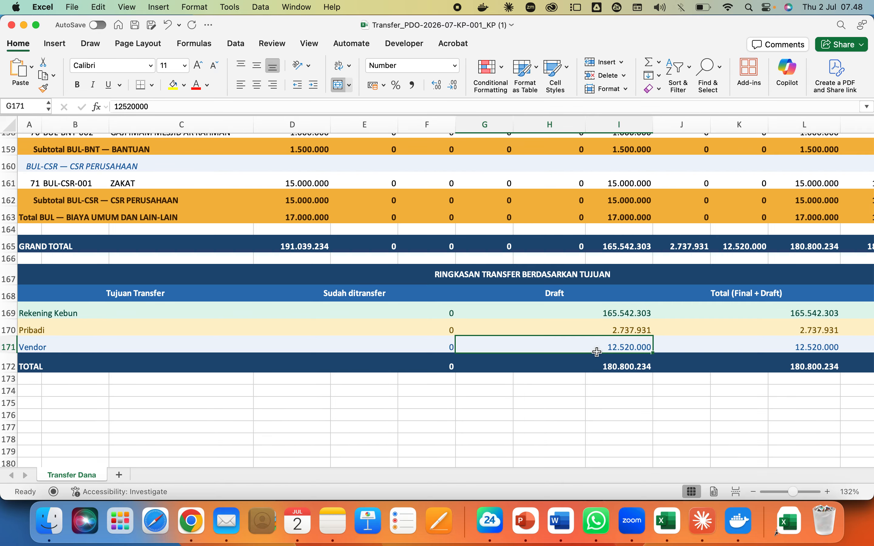
{"action": "scroll", "coordinate": [536, 288], "scroll_direction": "up", "scroll_amount": 3}
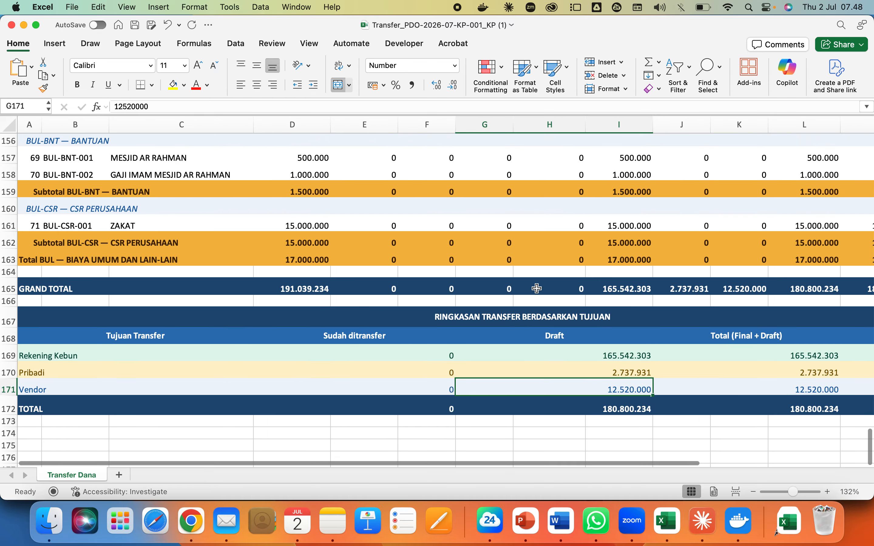
{"action": "scroll", "coordinate": [537, 289], "scroll_direction": "up", "scroll_amount": 10}
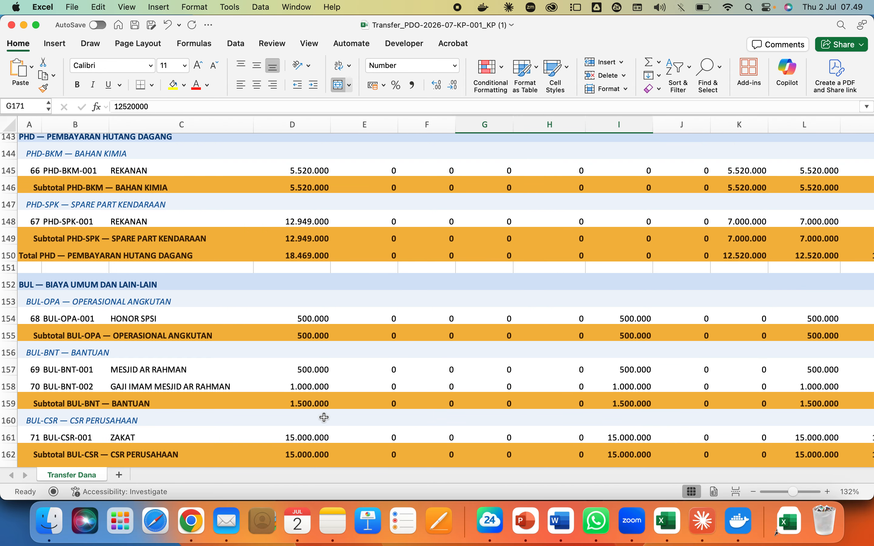
Switch to the PDO web app in Chrome and set the [PHD-SPK-001] REKANAN vendor transfer amount to 10000000.
{"action": "left_click", "coordinate": [196, 505]}
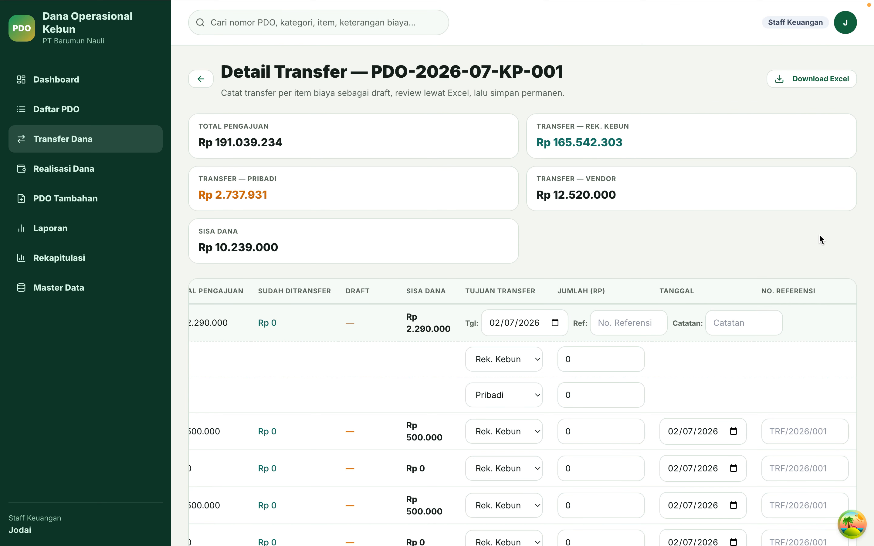
{"action": "scroll", "coordinate": [642, 375], "scroll_direction": "down", "scroll_amount": 15}
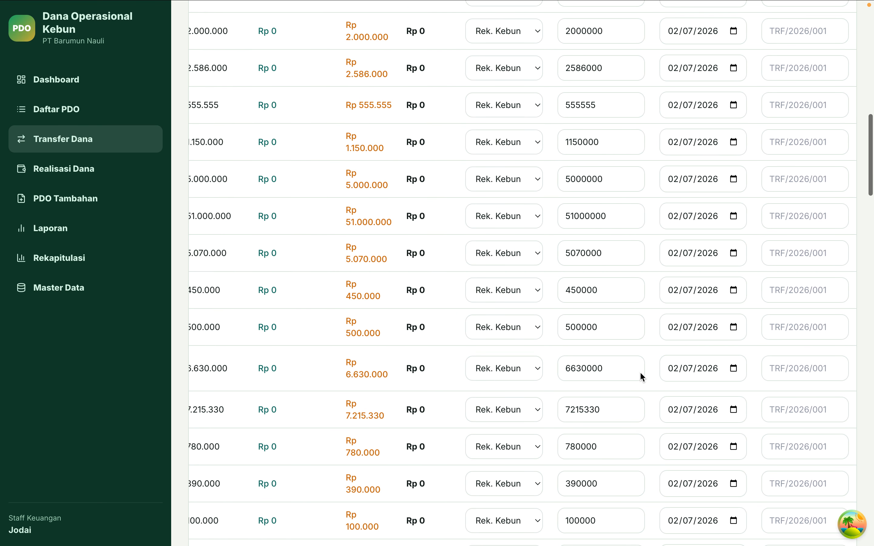
{"action": "scroll", "coordinate": [641, 374], "scroll_direction": "down", "scroll_amount": 20}
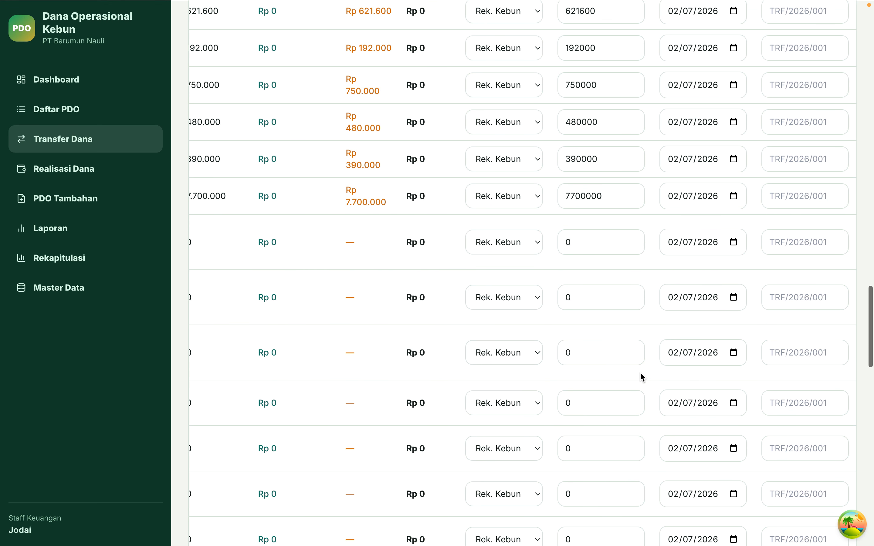
{"action": "scroll", "coordinate": [642, 375], "scroll_direction": "down", "scroll_amount": 15}
{"action": "scroll", "coordinate": [640, 372], "scroll_direction": "down", "scroll_amount": 2}
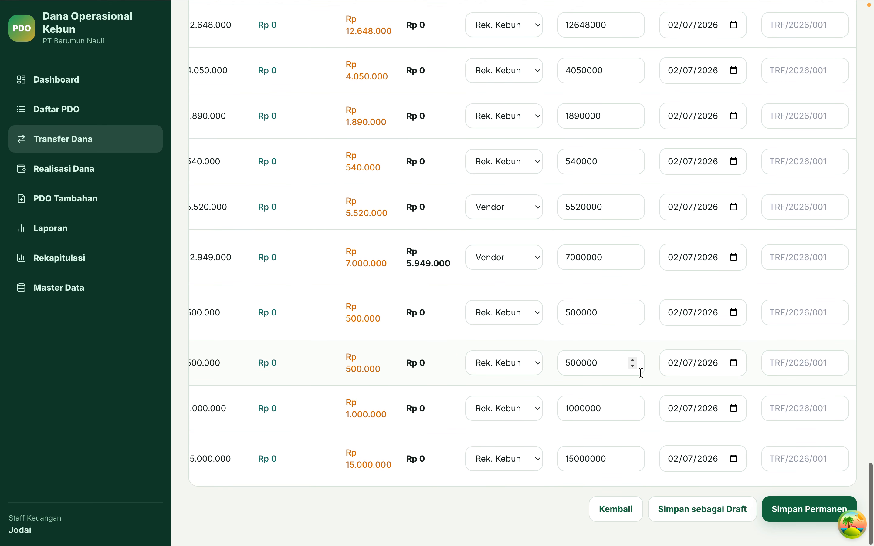
{"action": "scroll", "coordinate": [534, 339], "scroll_direction": "left", "scroll_amount": 6}
{"action": "scroll", "coordinate": [560, 329], "scroll_direction": "left", "scroll_amount": 5}
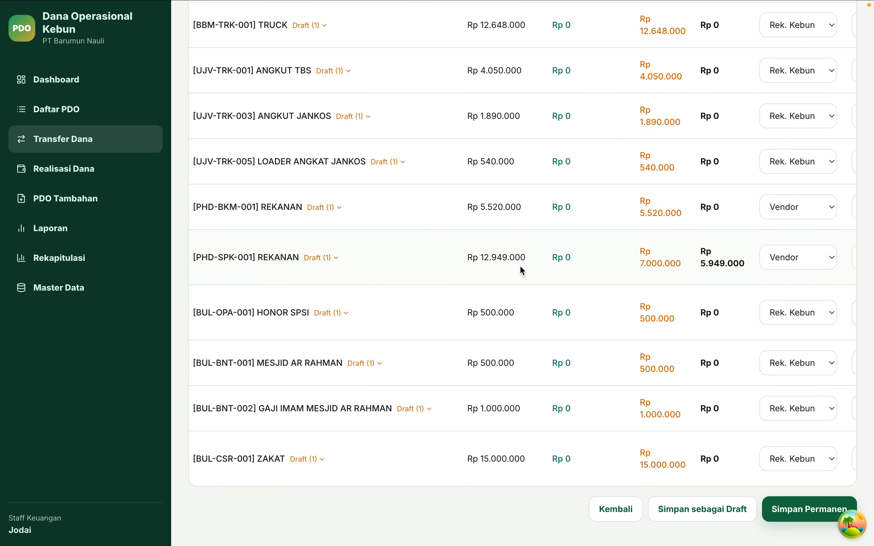
{"action": "scroll", "coordinate": [570, 286], "scroll_direction": "right", "scroll_amount": 5}
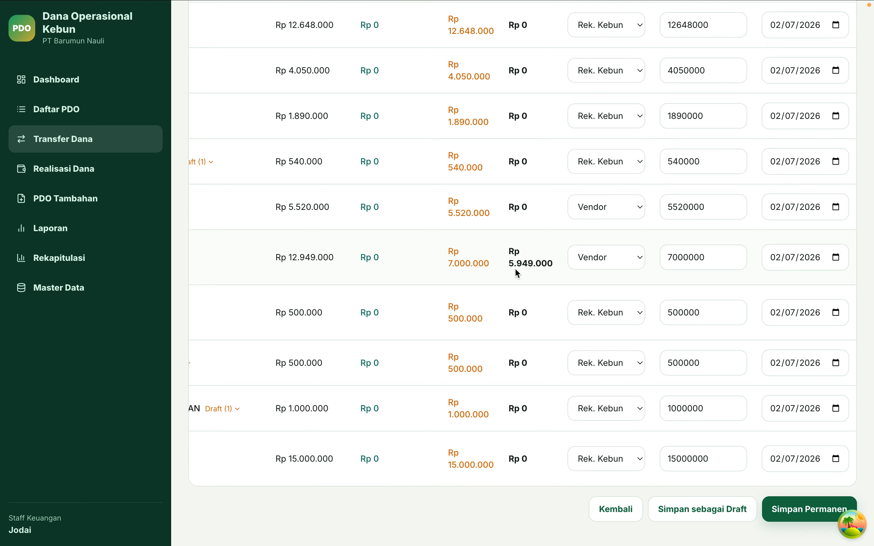
{"action": "scroll", "coordinate": [516, 270], "scroll_direction": "right", "scroll_amount": 1}
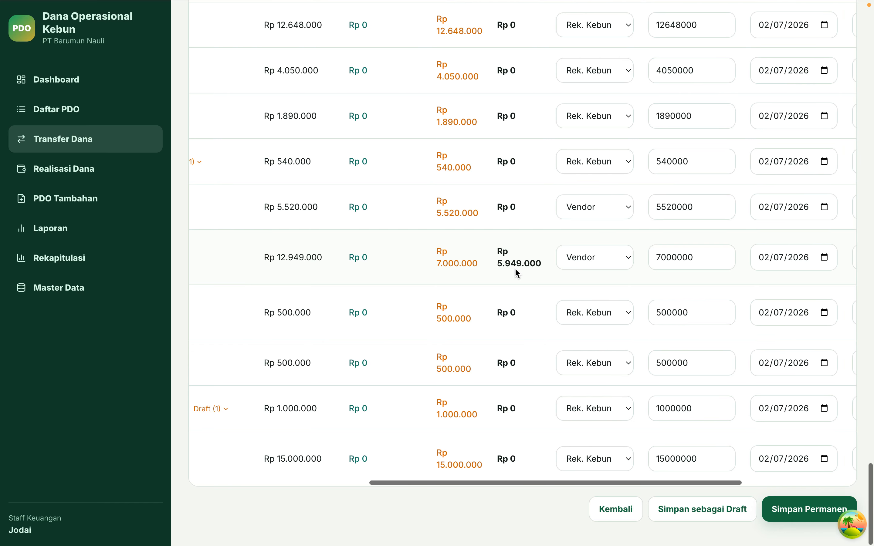
{"action": "double_click", "coordinate": [674, 255]}
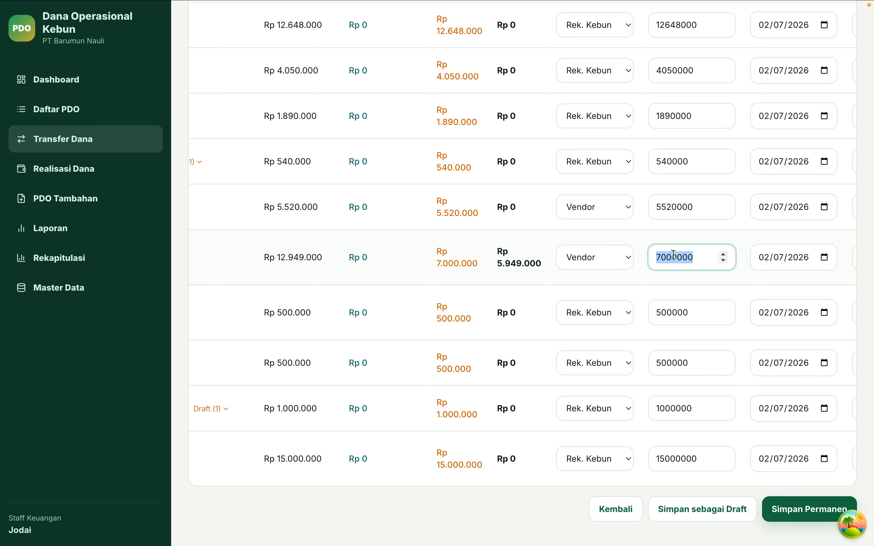
{"action": "type", "text": "10000000"}
Set the [PHD-BKM-001] REKANAN vendor transfer amount to 3000000 and save the transfer as a draft.
{"action": "double_click", "coordinate": [679, 207]}
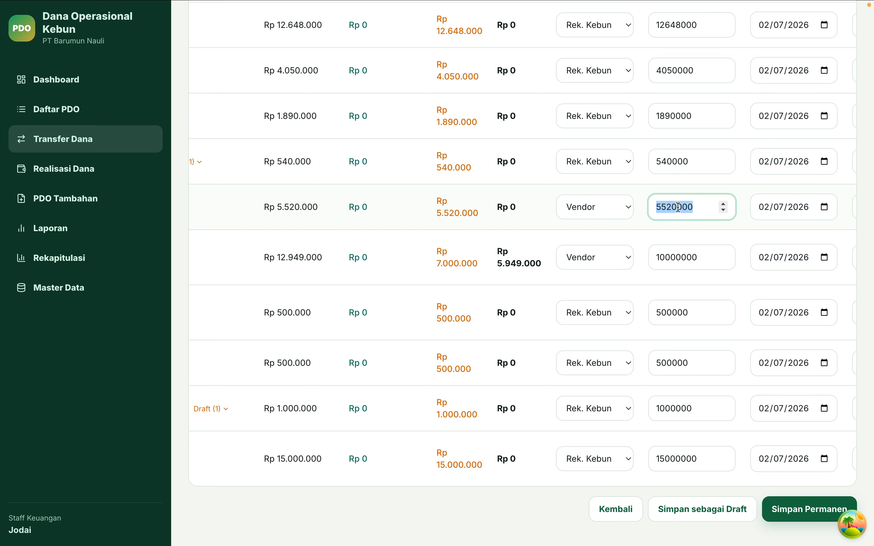
{"action": "type", "text": "3000000"}
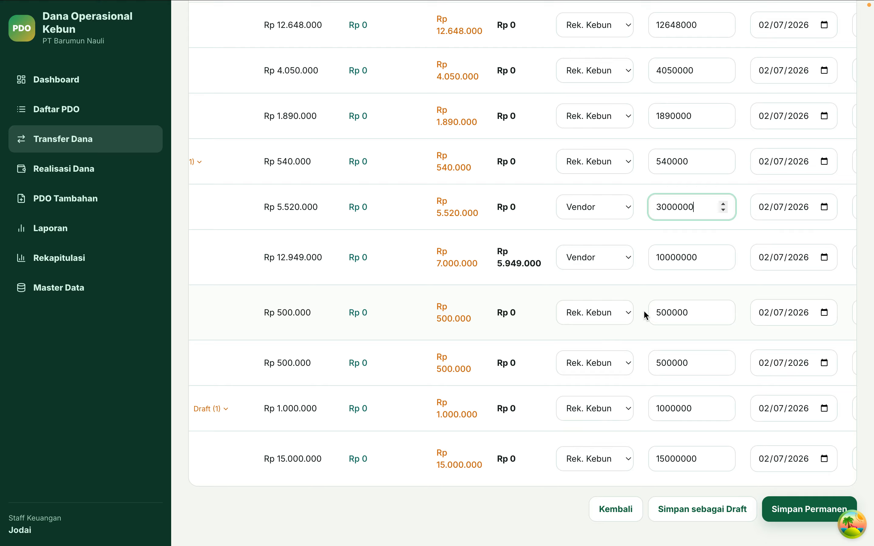
{"action": "left_click", "coordinate": [675, 307]}
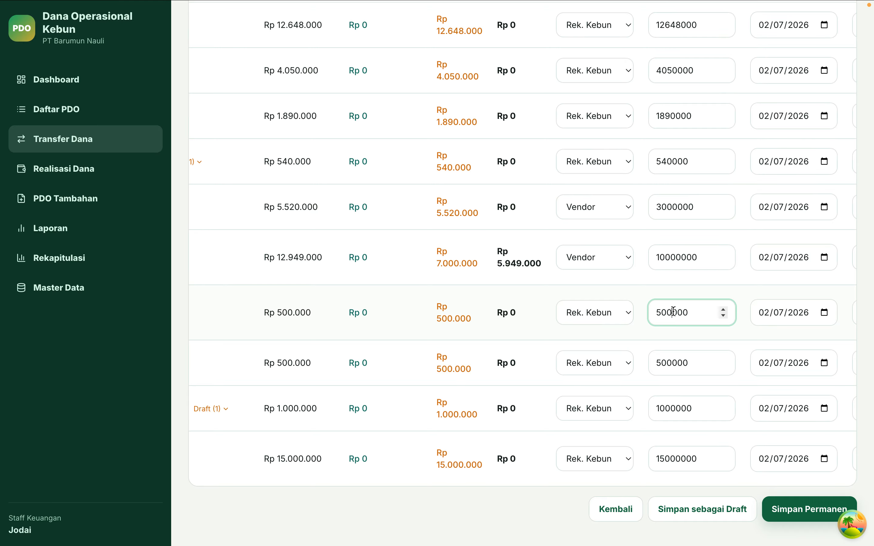
{"action": "left_click", "coordinate": [450, 315]}
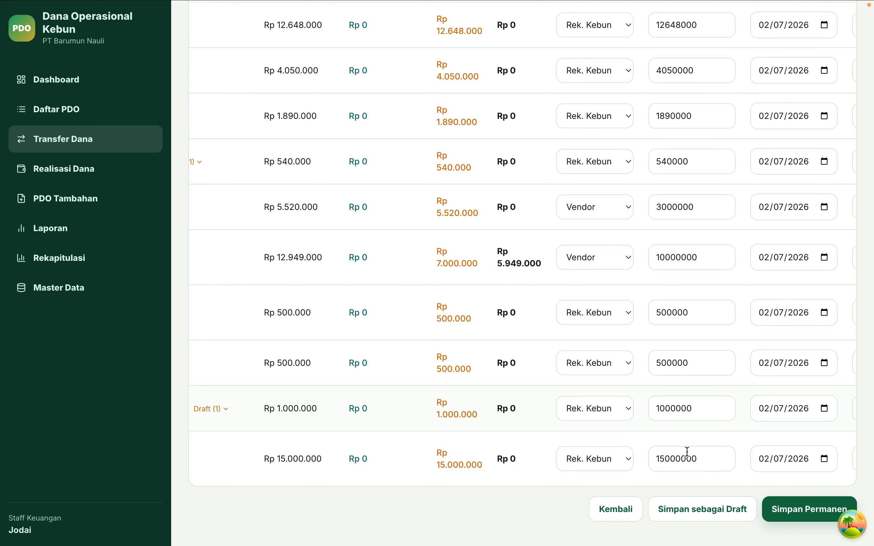
{"action": "left_click", "coordinate": [693, 513]}
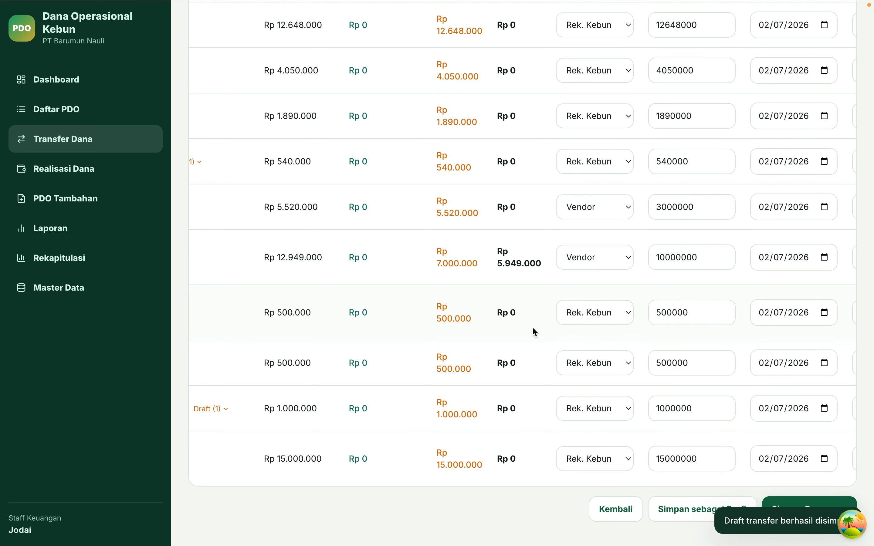
{"action": "scroll", "coordinate": [434, 296], "scroll_direction": "left", "scroll_amount": 2}
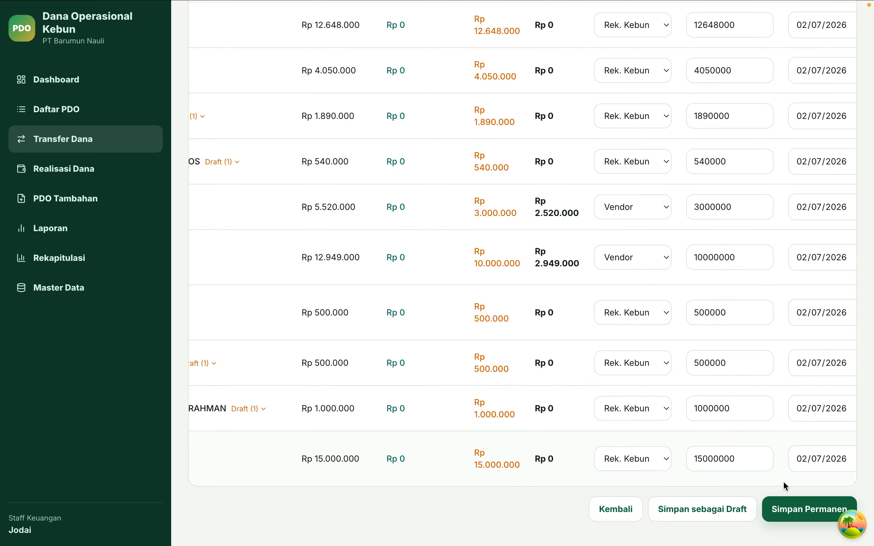
Permanently save all draft transfers of the PDO and check the transferred amounts in the item table.
{"action": "left_click", "coordinate": [797, 513]}
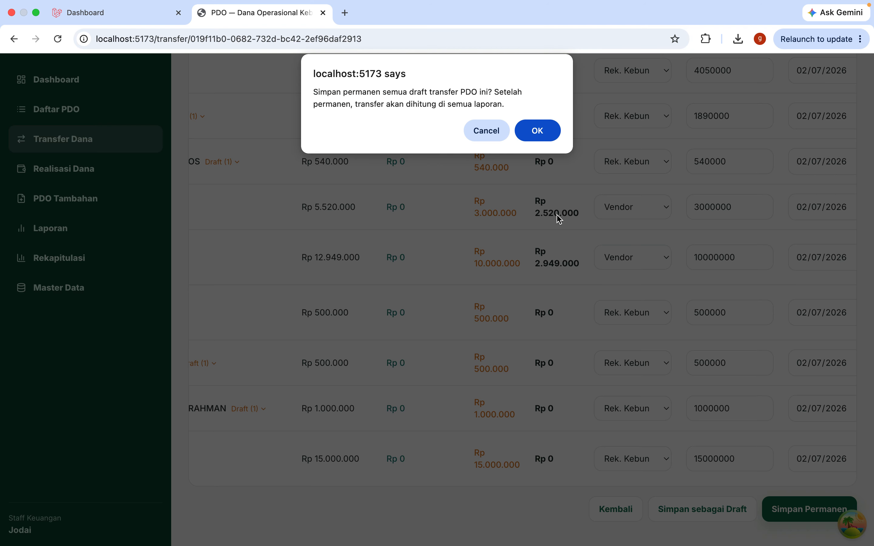
{"action": "left_click", "coordinate": [543, 136]}
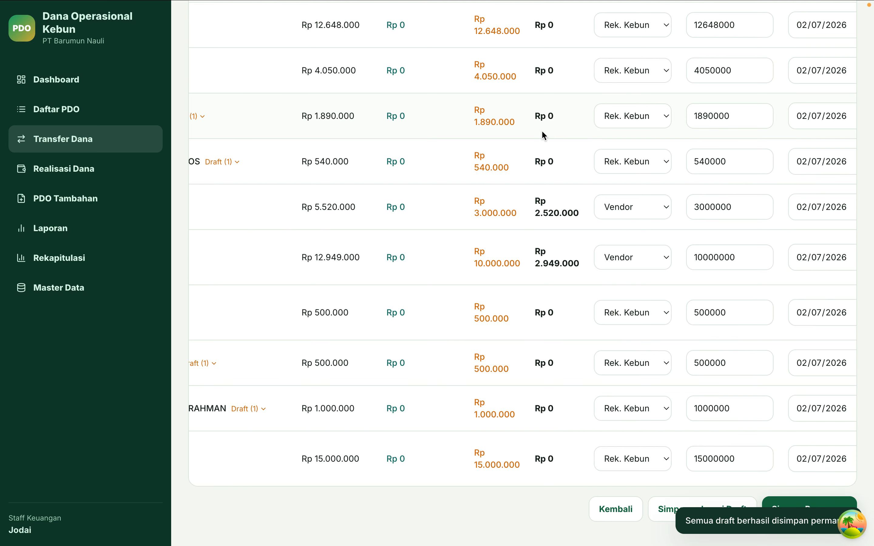
{"action": "scroll", "coordinate": [498, 274], "scroll_direction": "up", "scroll_amount": 10}
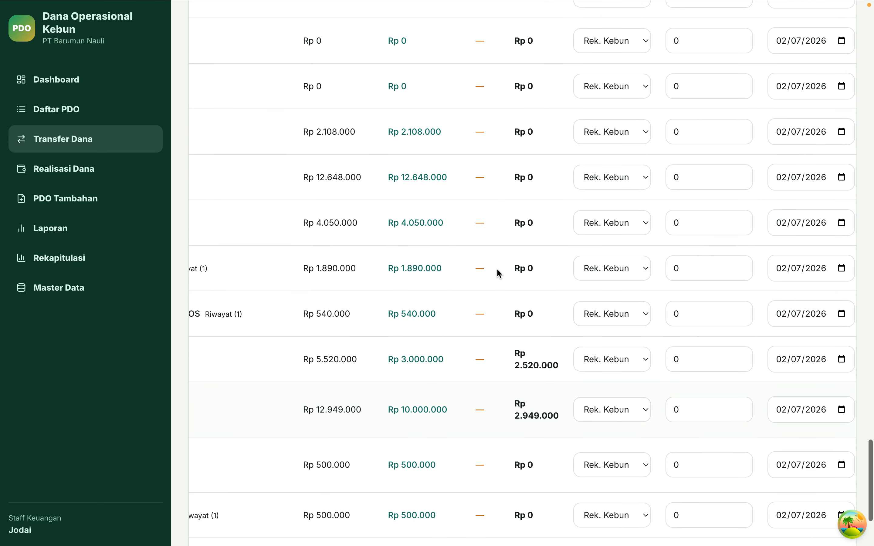
{"action": "scroll", "coordinate": [498, 271], "scroll_direction": "up", "scroll_amount": 10}
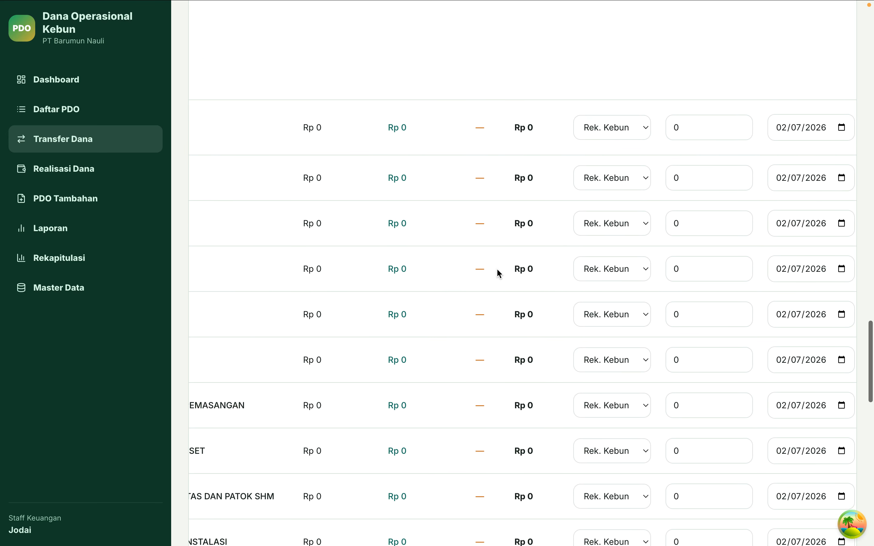
Reopen the transfer detail of PDO-2026-07-KP-001, download its Excel report and open the new file in Excel.
{"action": "left_click", "coordinate": [87, 146]}
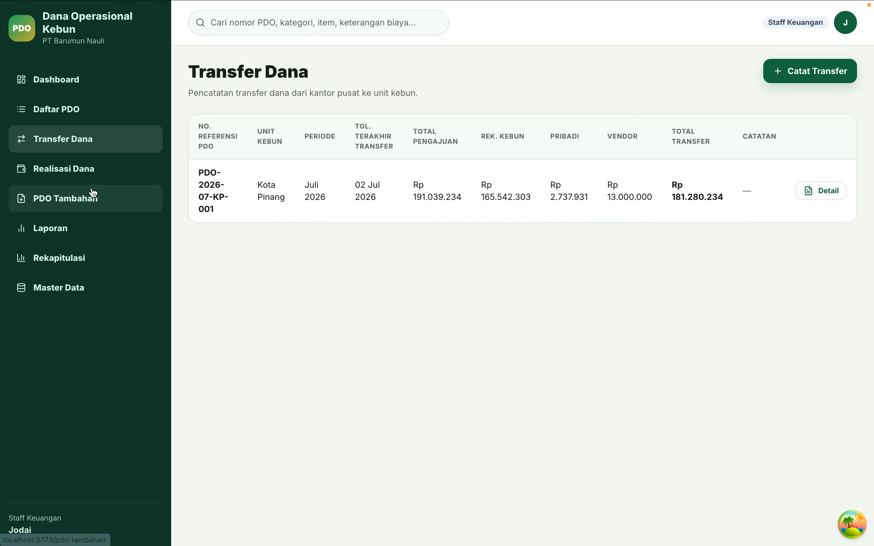
{"action": "left_click", "coordinate": [816, 198]}
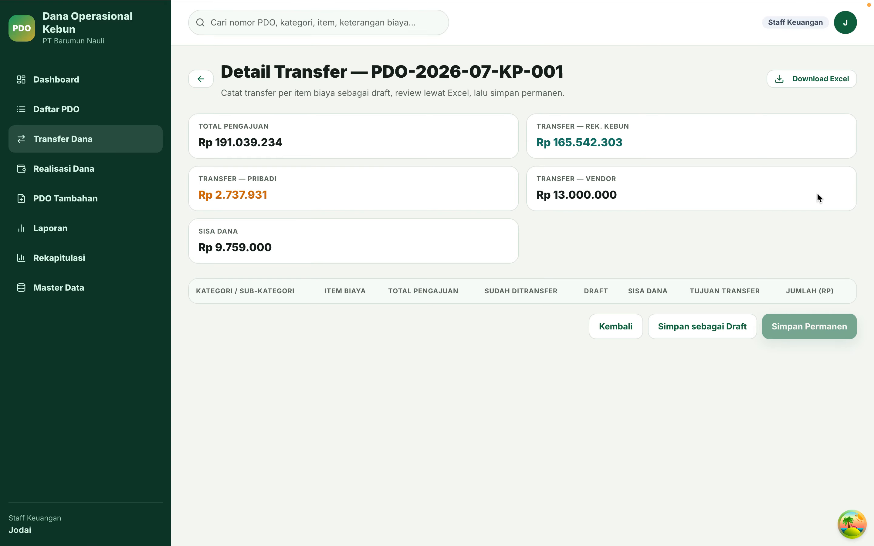
{"action": "left_click", "coordinate": [808, 82]}
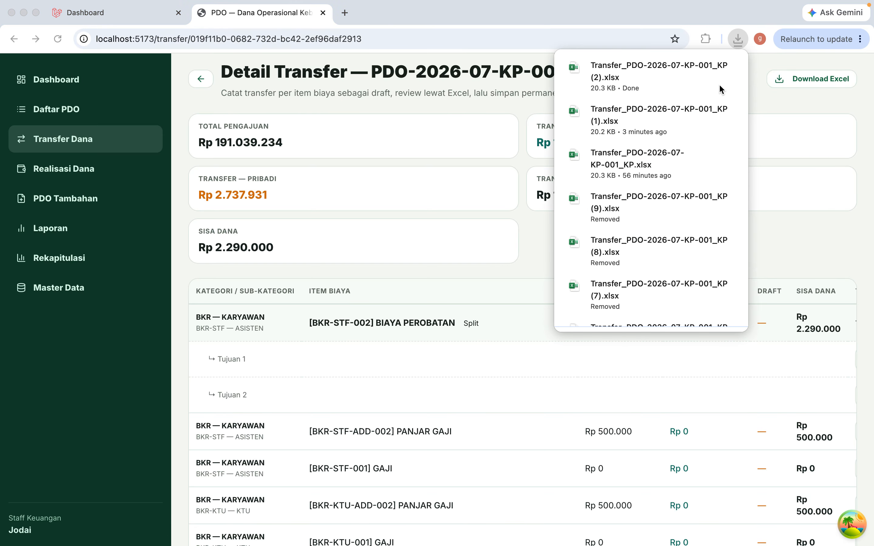
{"action": "left_click", "coordinate": [667, 78]}
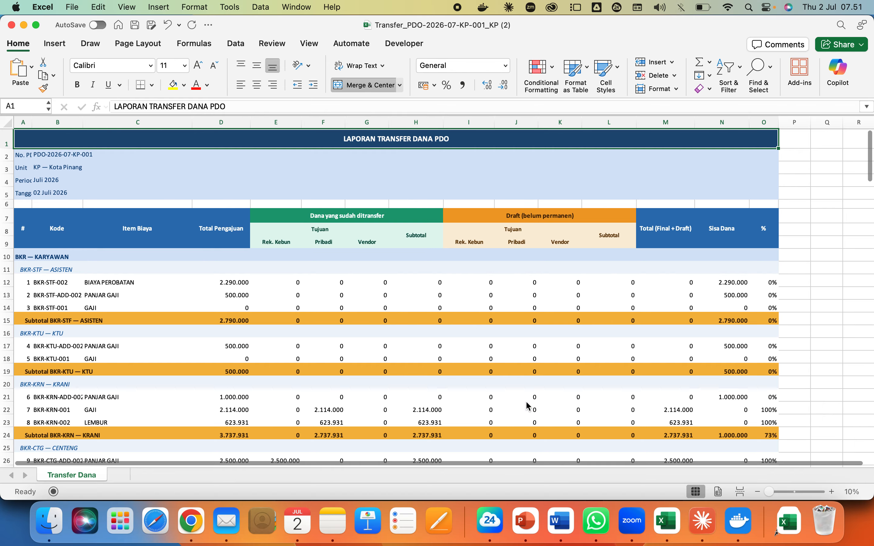
{"action": "left_click", "coordinate": [331, 410]}
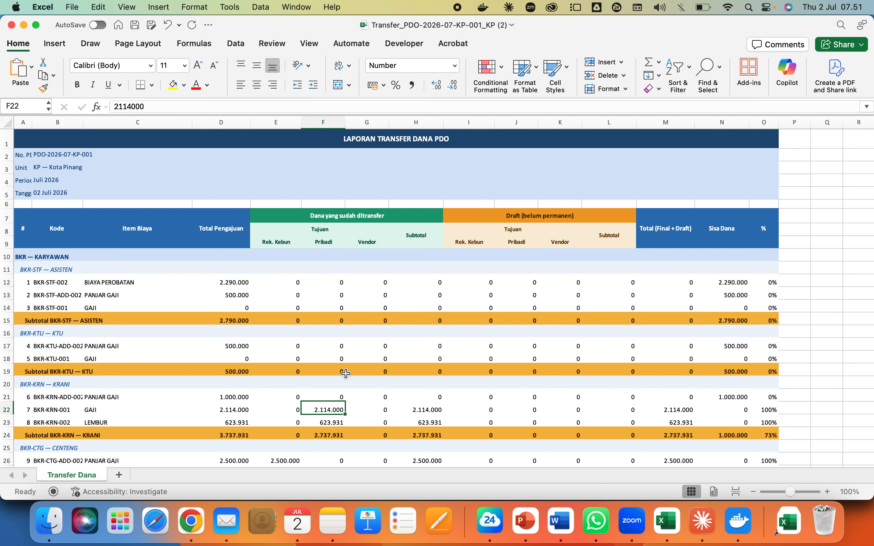
Switch back to Chrome and set the PANJAR GAJI transfer dates to 16/07/2026 for [BKR-STF-ADD-002] and 15/07/2026 for [BKR-KTU-ADD-002].
{"action": "left_click", "coordinate": [198, 513]}
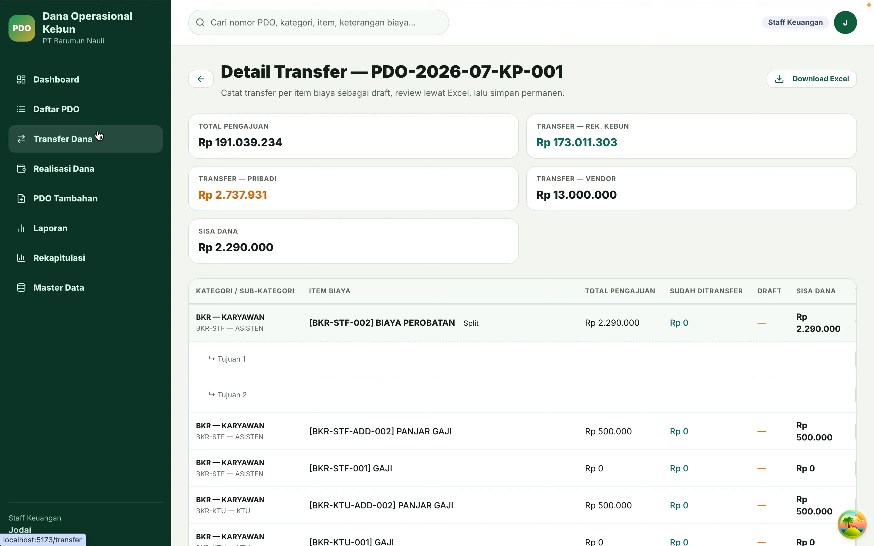
{"action": "scroll", "coordinate": [602, 374], "scroll_direction": "down", "scroll_amount": 10}
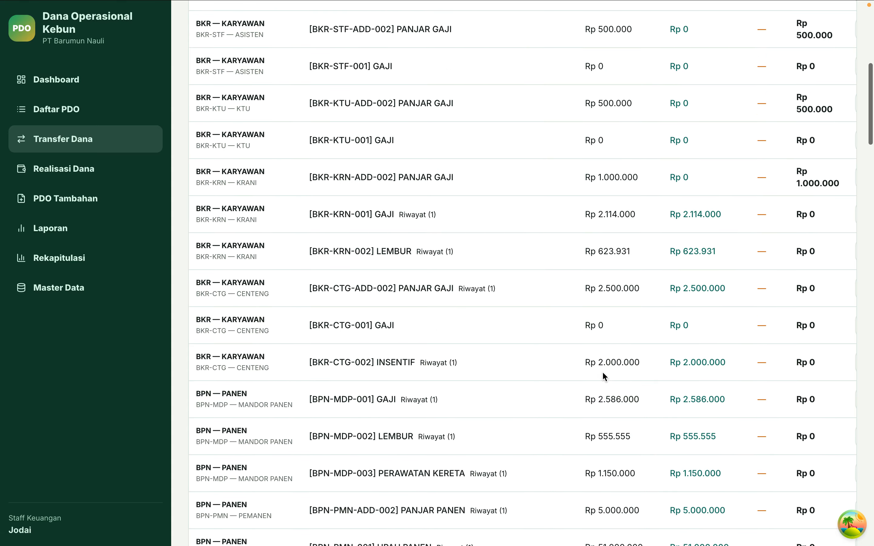
{"action": "scroll", "coordinate": [603, 374], "scroll_direction": "down", "scroll_amount": 15}
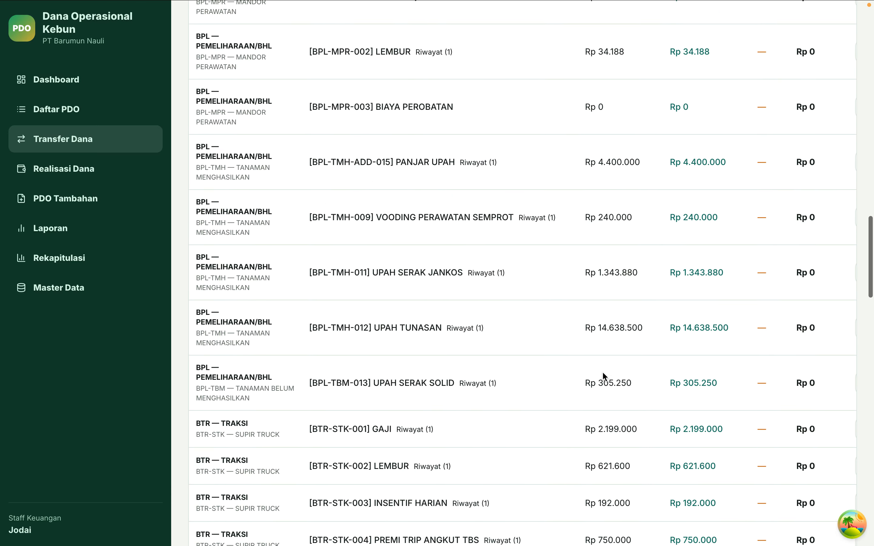
{"action": "scroll", "coordinate": [604, 376], "scroll_direction": "up", "scroll_amount": 10}
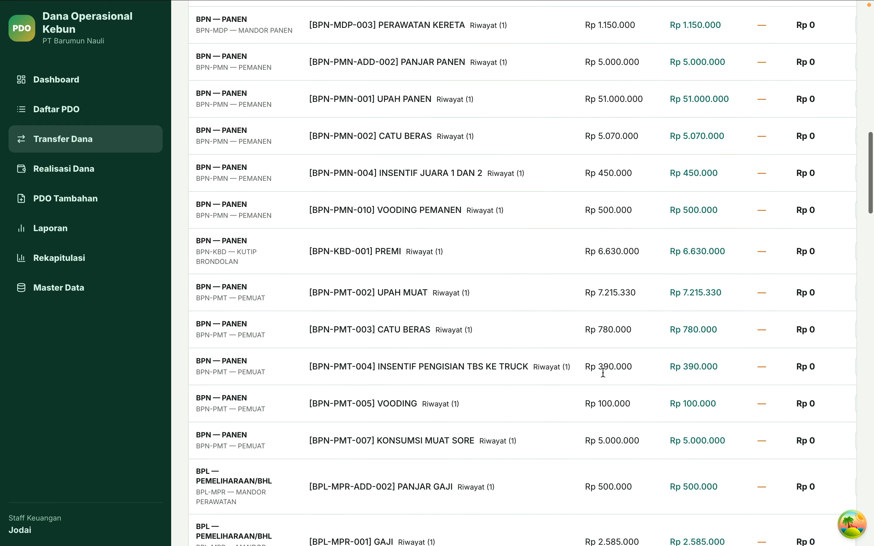
{"action": "scroll", "coordinate": [603, 374], "scroll_direction": "up", "scroll_amount": 15}
{"action": "scroll", "coordinate": [602, 373], "scroll_direction": "down", "scroll_amount": 3}
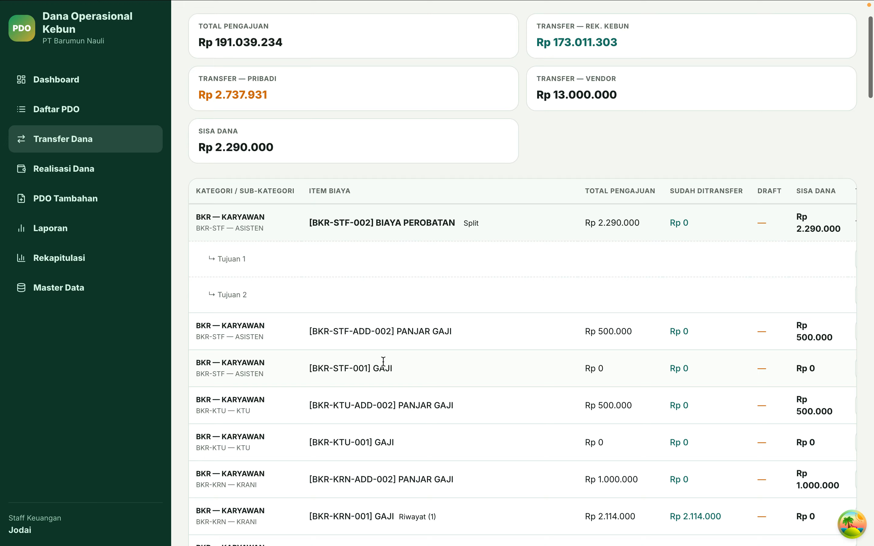
{"action": "scroll", "coordinate": [696, 355], "scroll_direction": "right", "scroll_amount": 4}
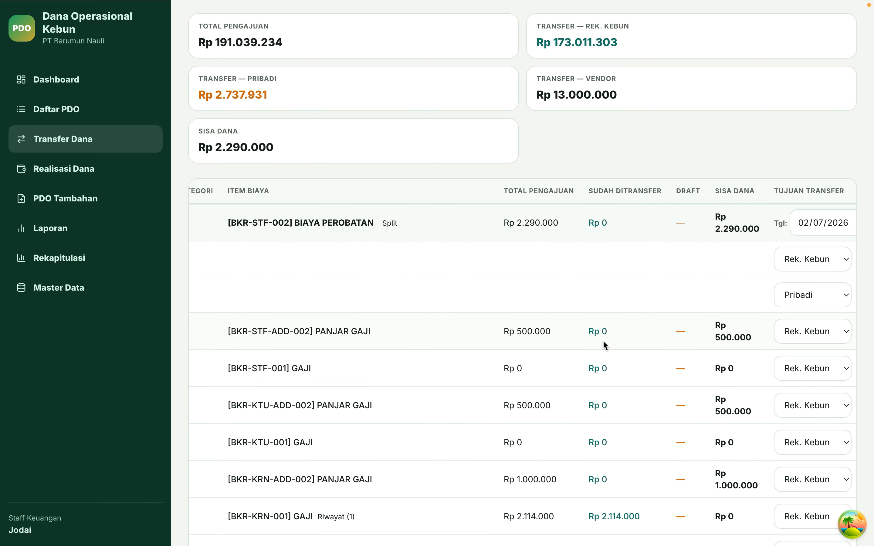
{"action": "scroll", "coordinate": [600, 359], "scroll_direction": "right", "scroll_amount": 10}
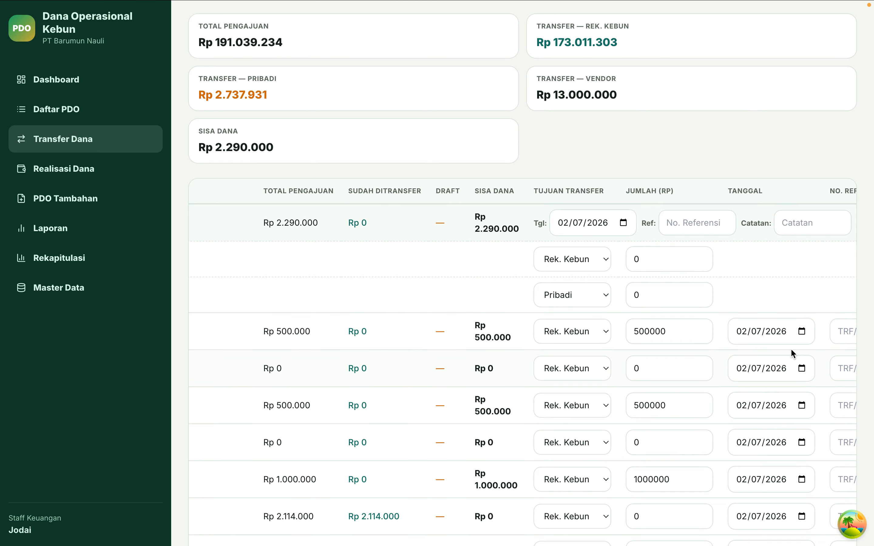
{"action": "left_click", "coordinate": [803, 332]}
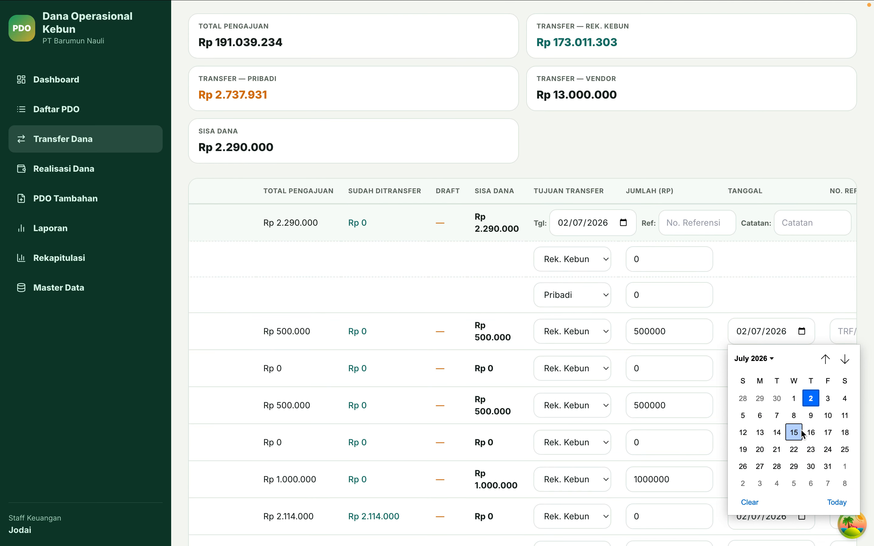
{"action": "left_click", "coordinate": [812, 433]}
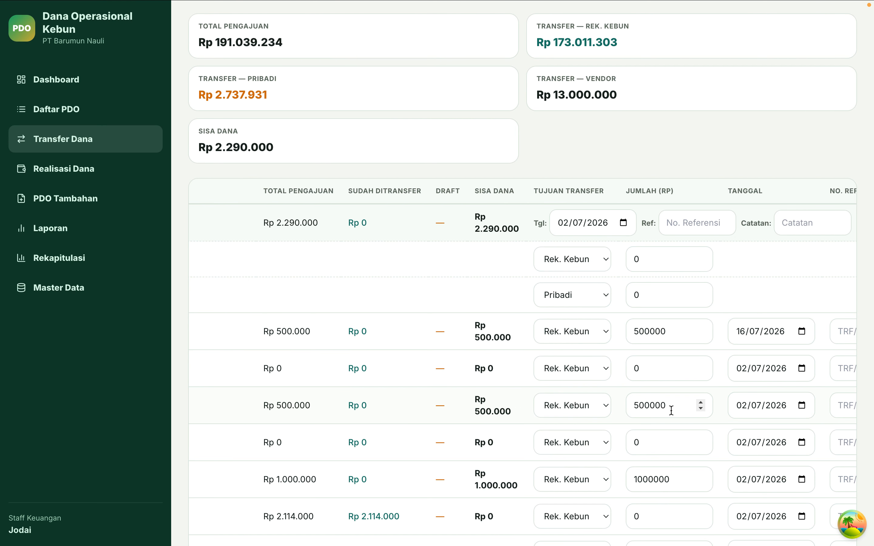
{"action": "left_click", "coordinate": [793, 405]}
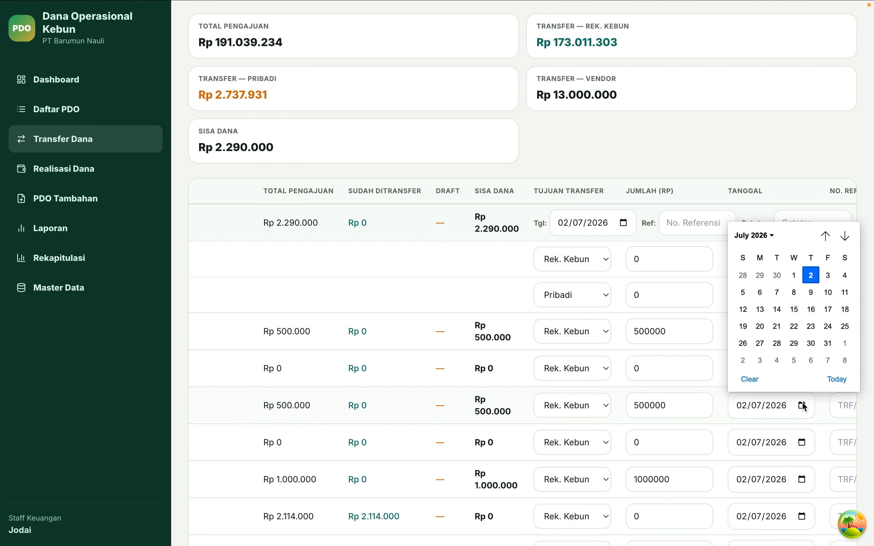
{"action": "left_click", "coordinate": [793, 310]}
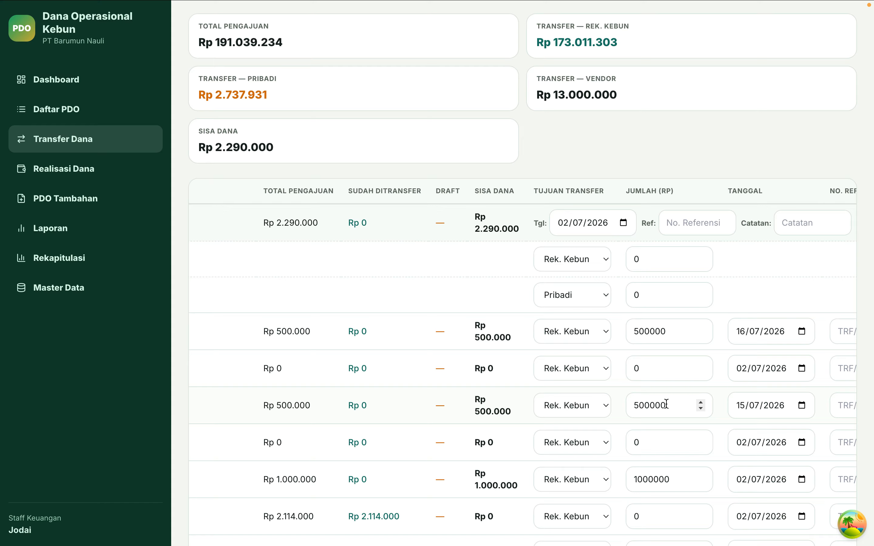
Set the [PHD-BKM-001] REKANAN transfer to an amount of 200000, dated 15/07/2026, with Vendor as destination.
{"action": "scroll", "coordinate": [666, 404], "scroll_direction": "down", "scroll_amount": 20}
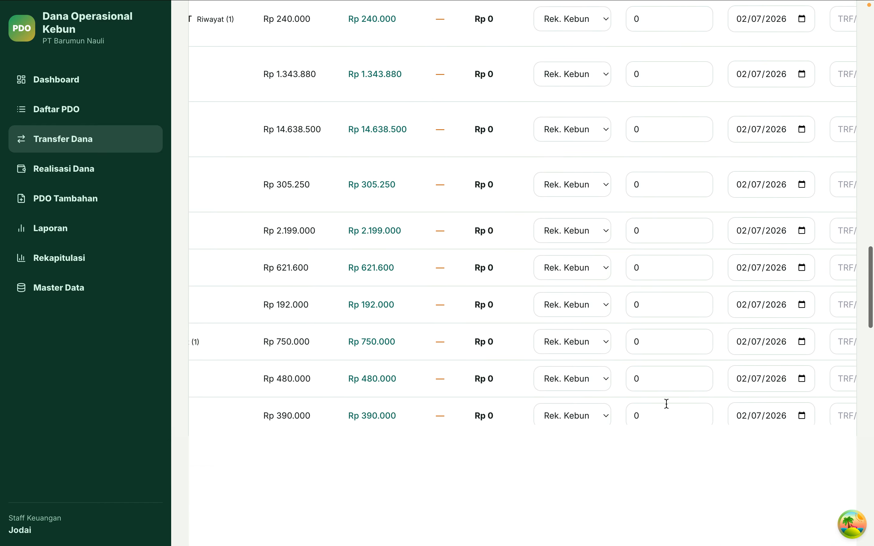
{"action": "scroll", "coordinate": [667, 404], "scroll_direction": "down", "scroll_amount": 15}
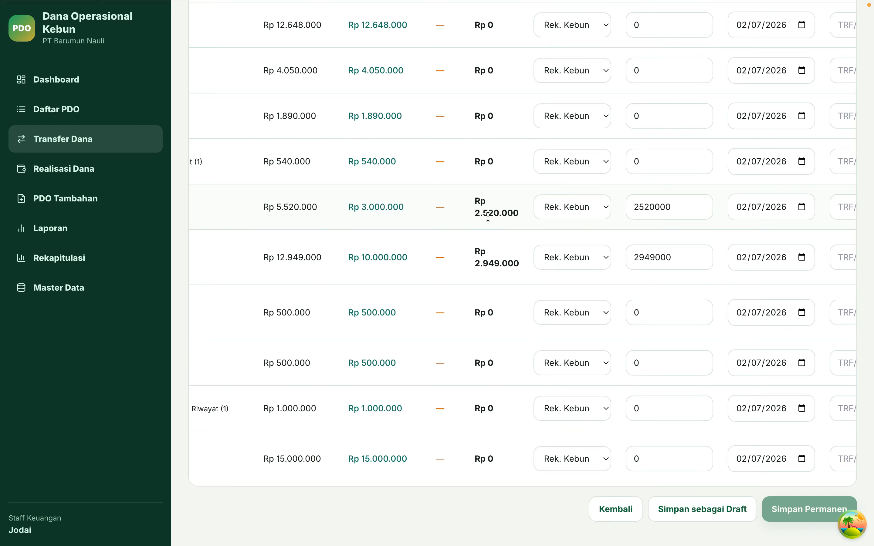
{"action": "double_click", "coordinate": [652, 206]}
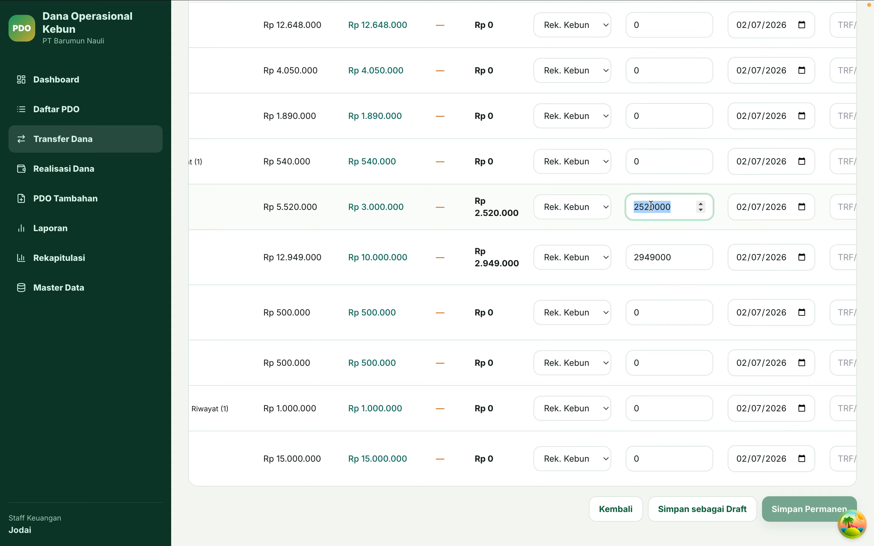
{"action": "type", "text": "200000"}
{"action": "left_click", "coordinate": [775, 207]}
{"action": "left_click", "coordinate": [801, 207]}
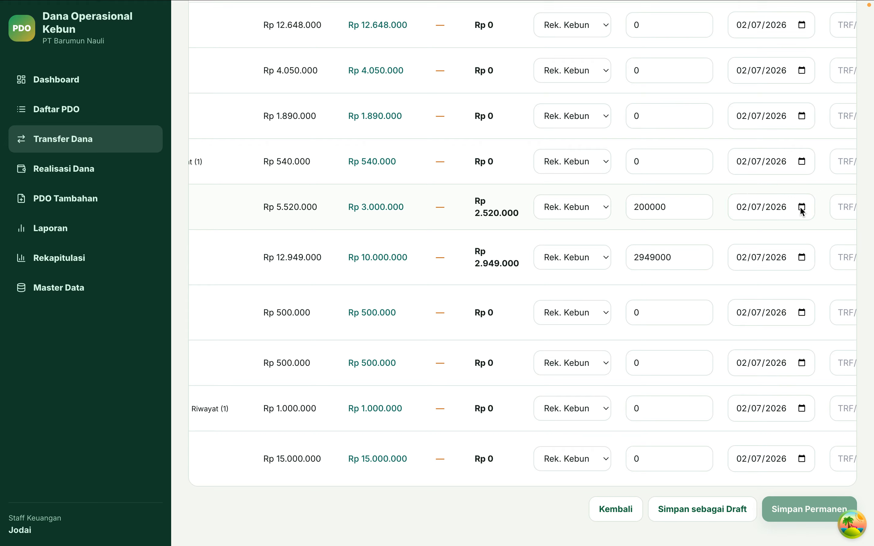
{"action": "left_click", "coordinate": [794, 308]}
{"action": "left_click", "coordinate": [601, 215]}
{"action": "left_click", "coordinate": [582, 237]}
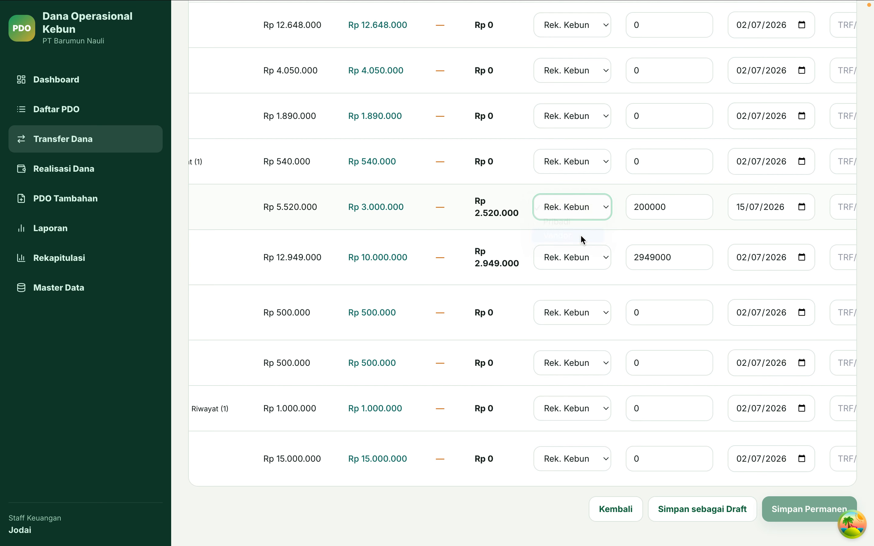
Set the [PHD-SPK-001] REKANAN transfer destination to Vendor and save the transfers as a draft.
{"action": "left_click", "coordinate": [584, 263]}
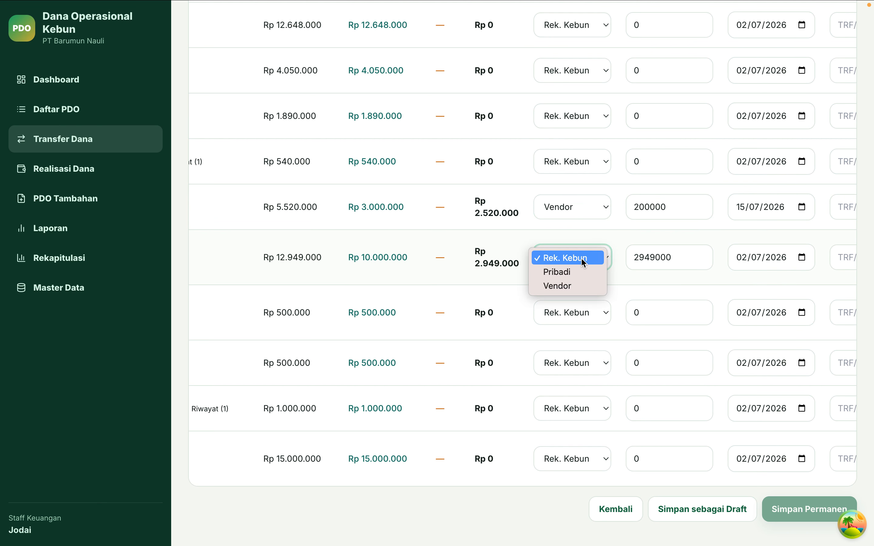
{"action": "left_click", "coordinate": [580, 287]}
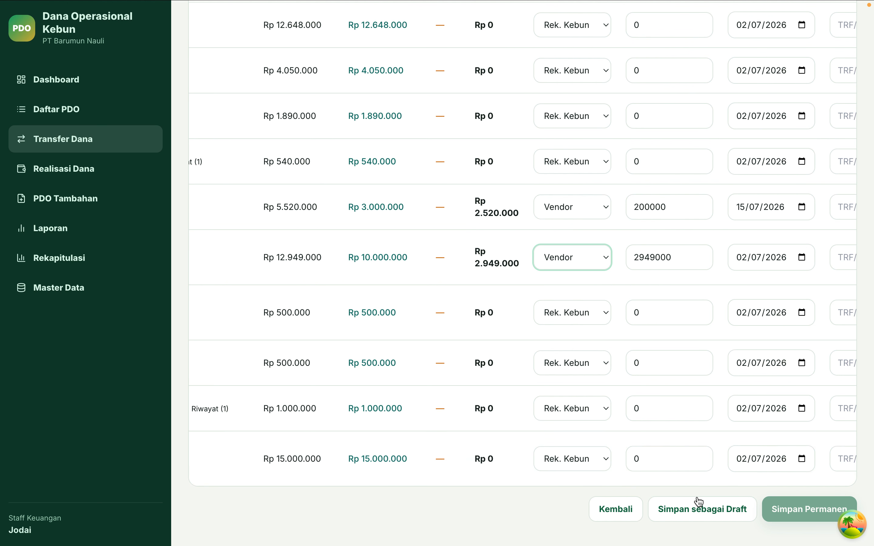
{"action": "left_click", "coordinate": [699, 511]}
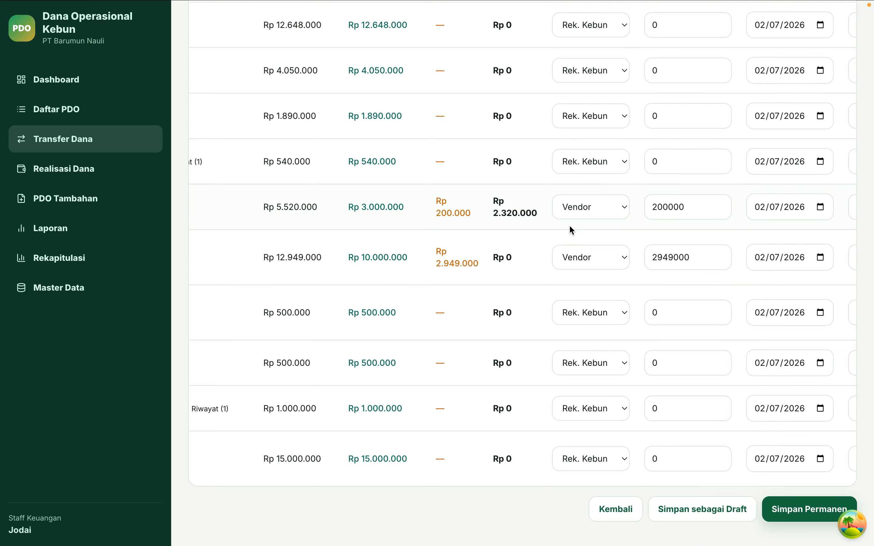
{"action": "scroll", "coordinate": [568, 225], "scroll_direction": "up", "scroll_amount": 2}
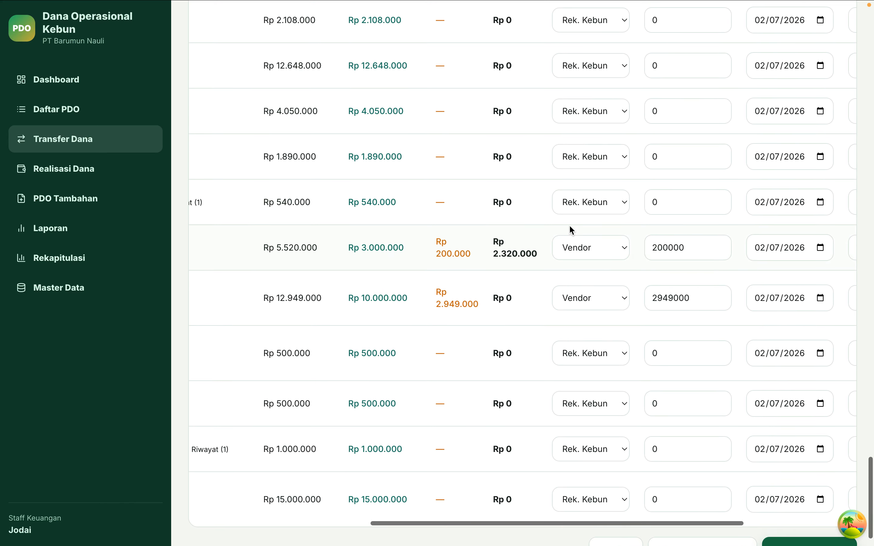
{"action": "scroll", "coordinate": [570, 228], "scroll_direction": "down", "scroll_amount": 2}
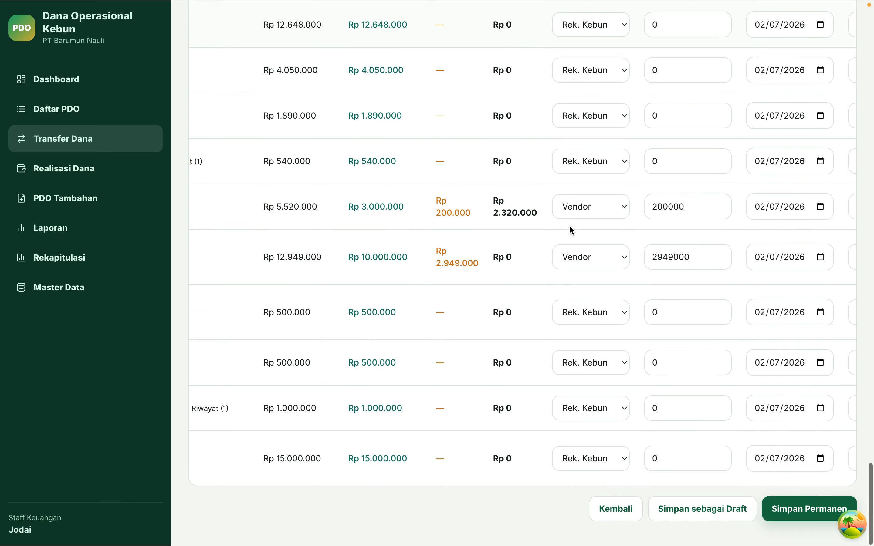
Save the new draft transfers permanently and reopen the detail of PDO-2026-07-KP-001 from the transfer list.
{"action": "left_click", "coordinate": [798, 512]}
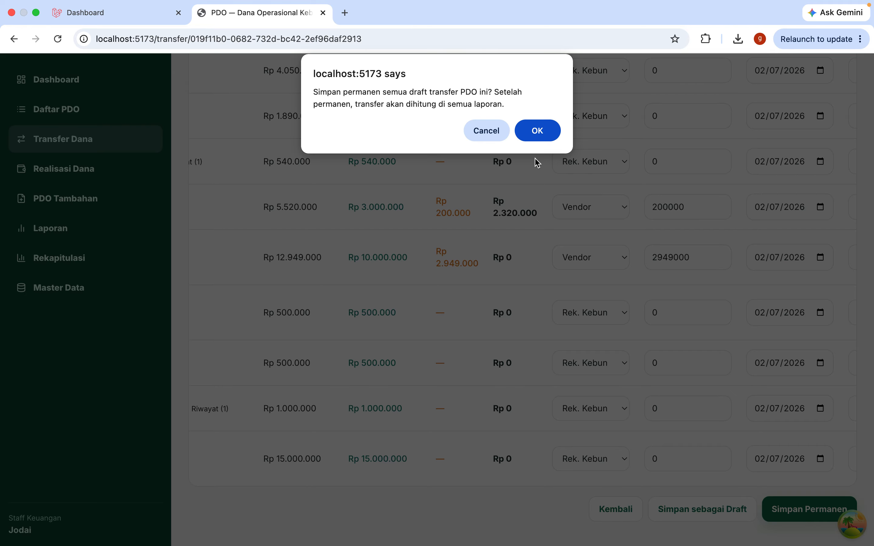
{"action": "left_click", "coordinate": [541, 135]}
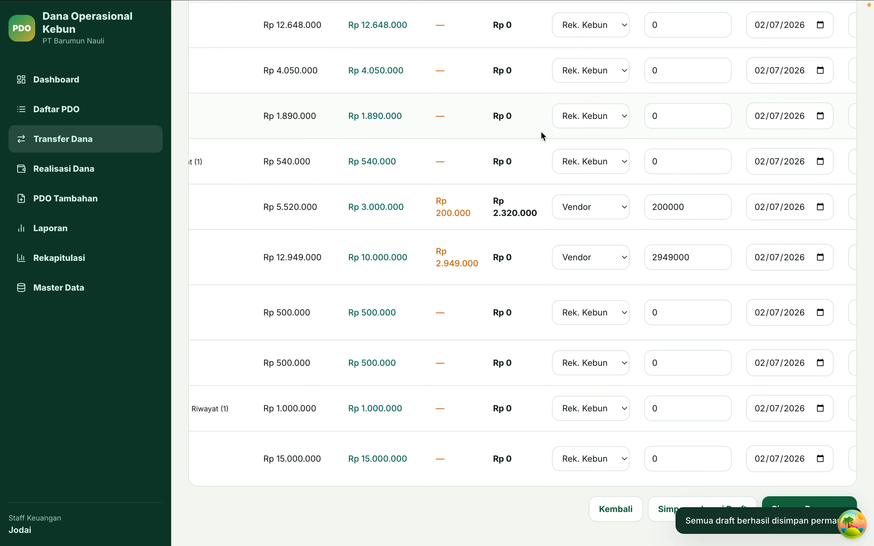
{"action": "scroll", "coordinate": [553, 212], "scroll_direction": "up", "scroll_amount": 15}
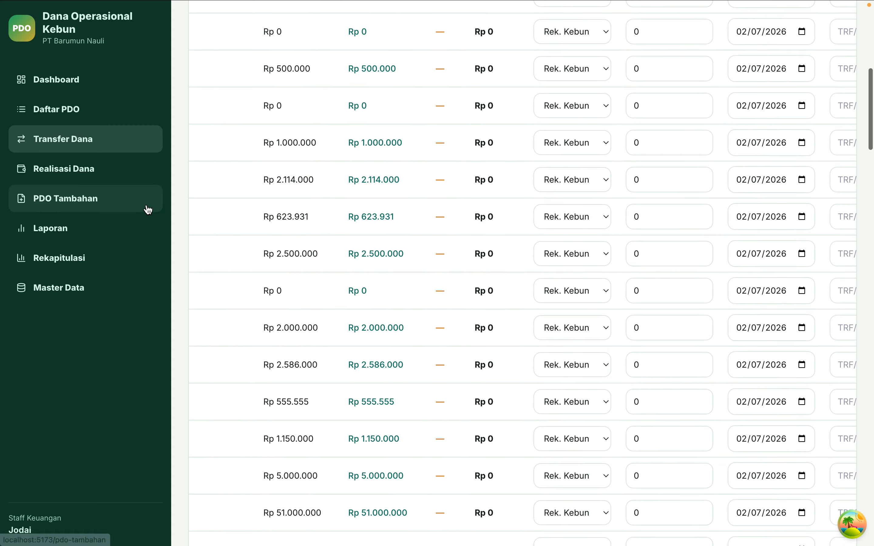
{"action": "left_click", "coordinate": [104, 142]}
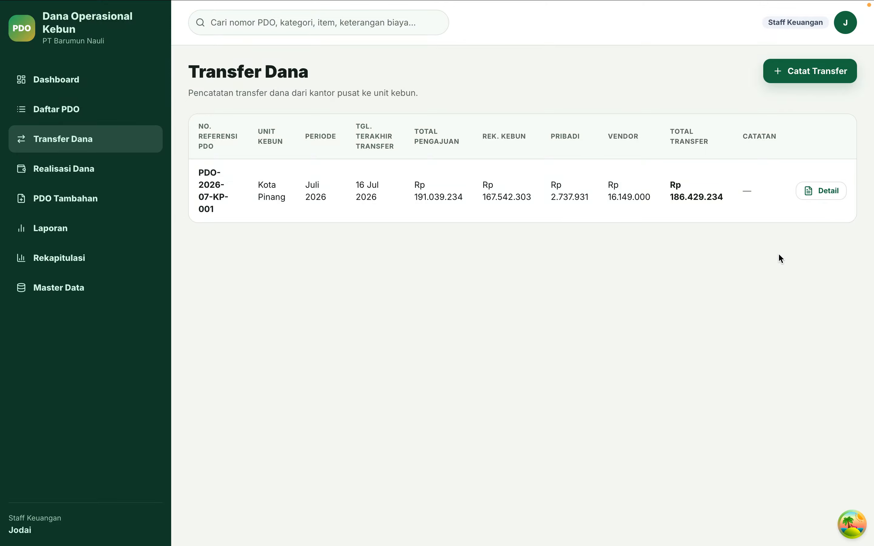
{"action": "left_click", "coordinate": [827, 191]}
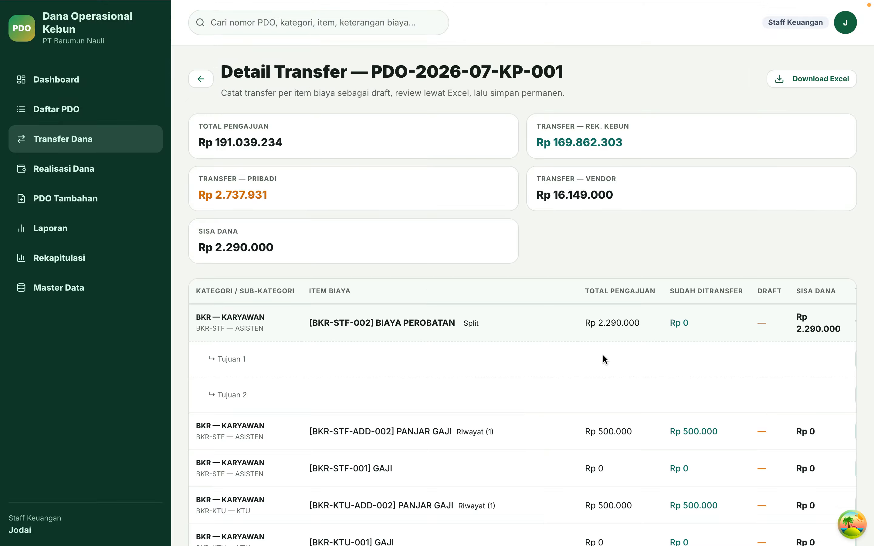
Try an additional transfer amount of 500 for the [BKR-STF-ADD-002] PANJAR GAJI item, and clear the entered amount.
{"action": "scroll", "coordinate": [604, 356], "scroll_direction": "right", "scroll_amount": 3}
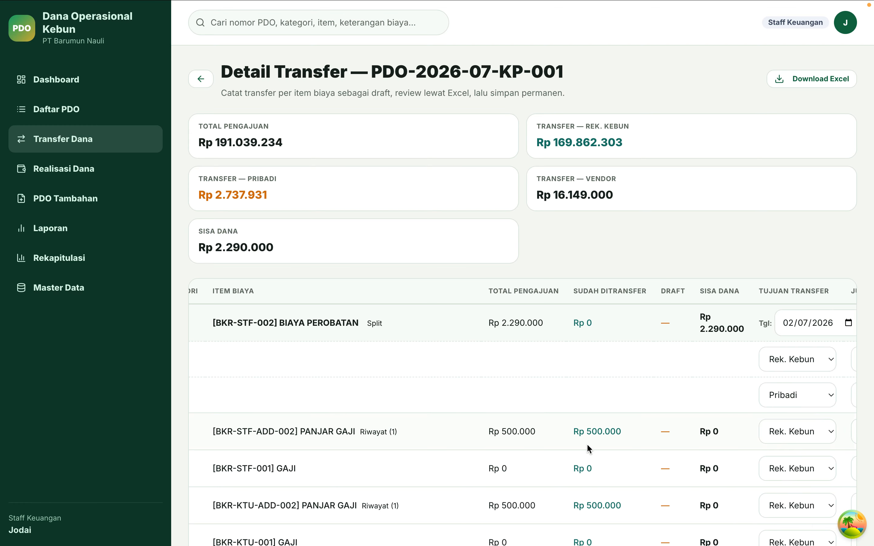
{"action": "scroll", "coordinate": [587, 444], "scroll_direction": "right", "scroll_amount": 8}
{"action": "left_click", "coordinate": [626, 427]}
{"action": "key", "text": "BackSpace"}
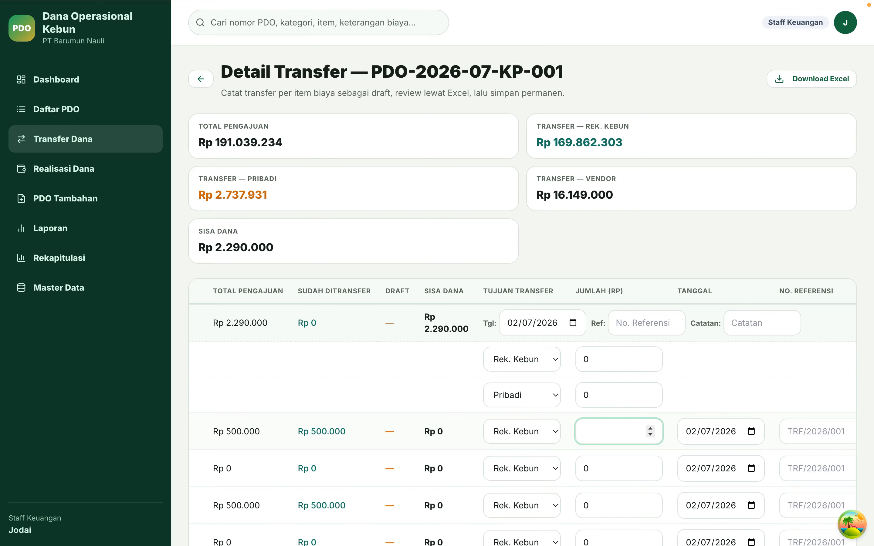
{"action": "type", "text": "500"}
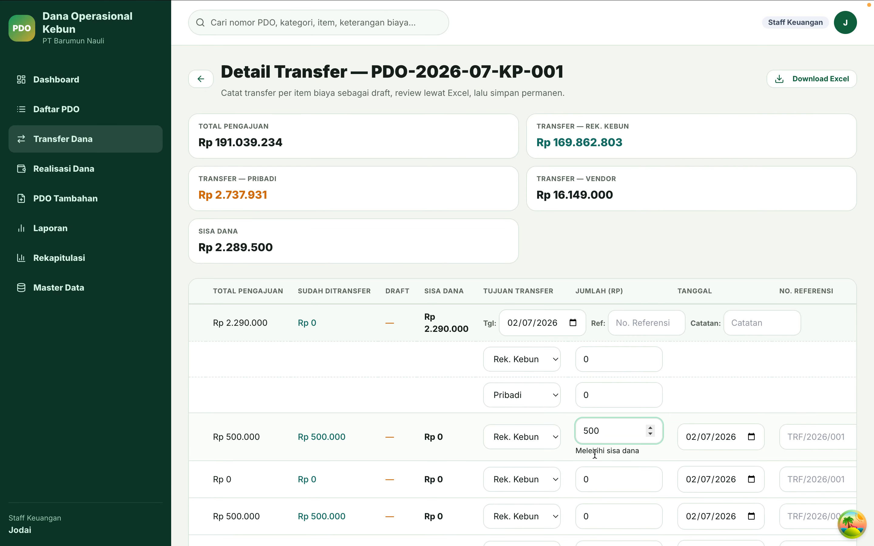
{"action": "key", "text": "BackSpace"}
{"action": "key", "text": "BackSpace"}
{"action": "key", "text": "BackSpace"}
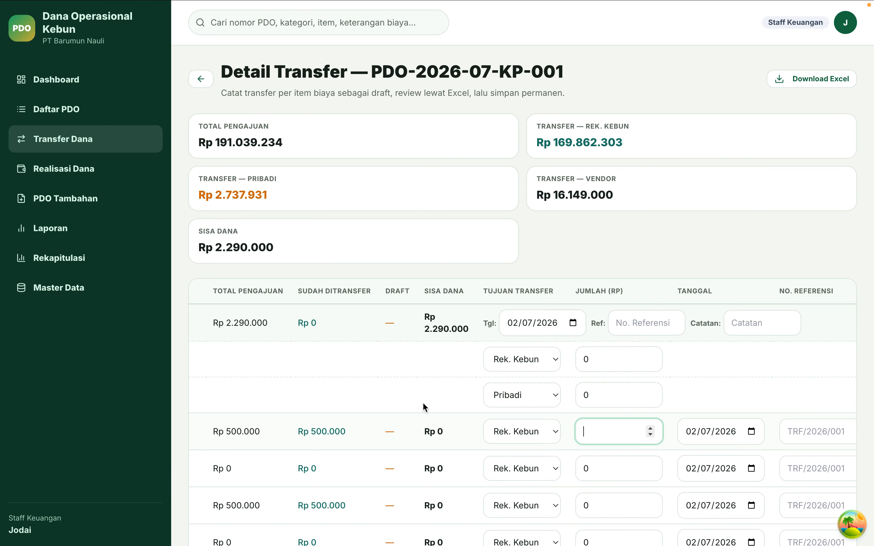
{"action": "scroll", "coordinate": [291, 451], "scroll_direction": "left", "scroll_amount": 5}
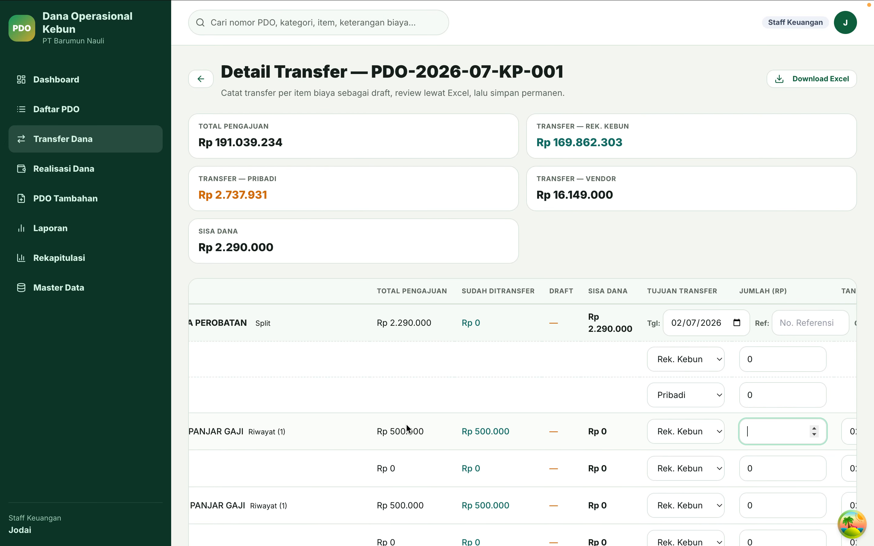
{"action": "key", "text": "super+shift+5"}
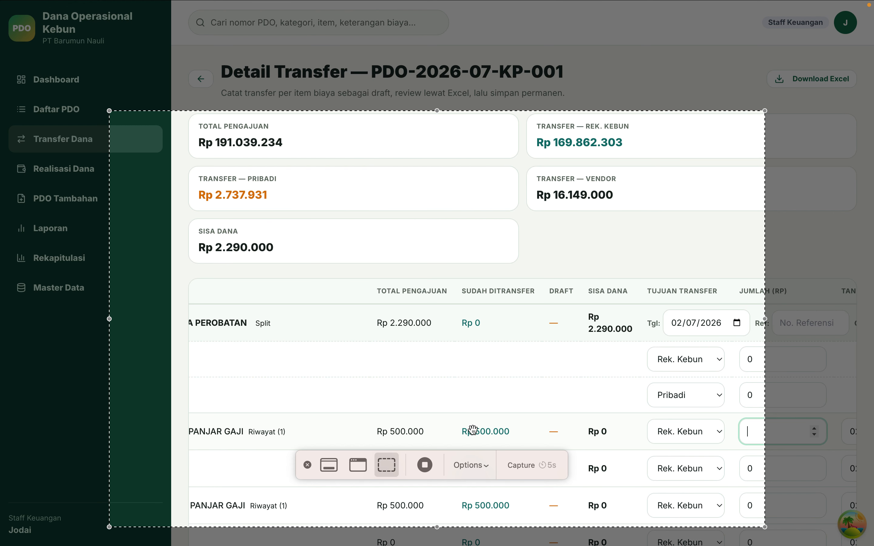